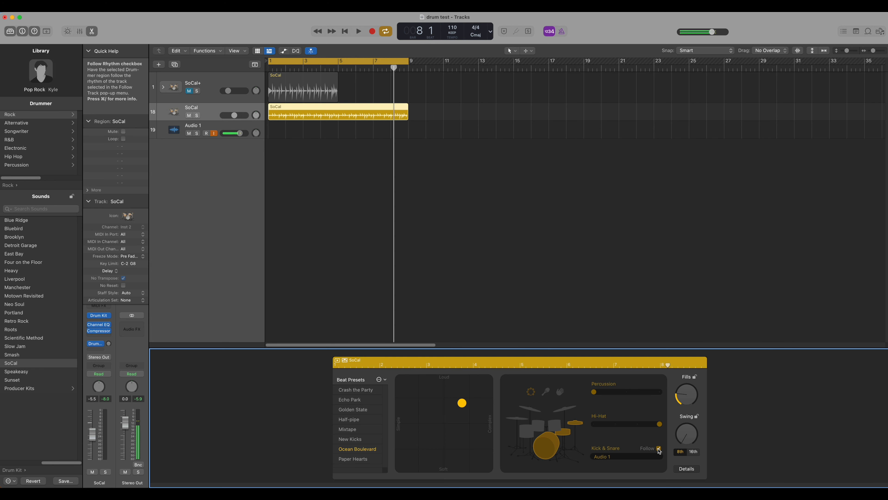
Turn off the Follow option for Kick & Snare and check the drummer region's performance details
{"action": "left_click", "coordinate": [658, 449]}
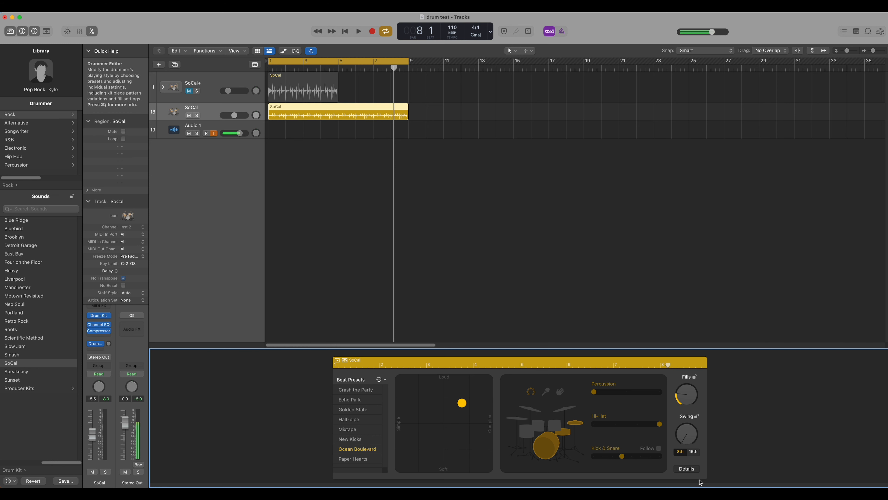
{"action": "left_click", "coordinate": [687, 468]}
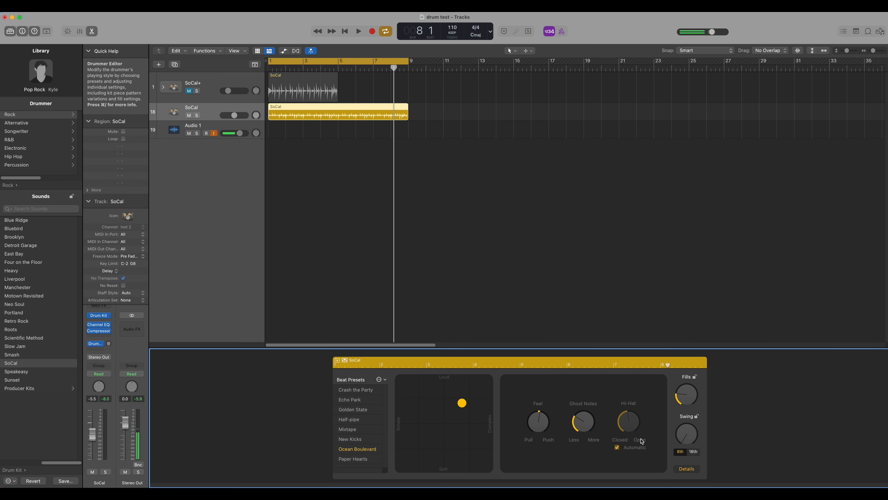
{"action": "left_click", "coordinate": [686, 468]}
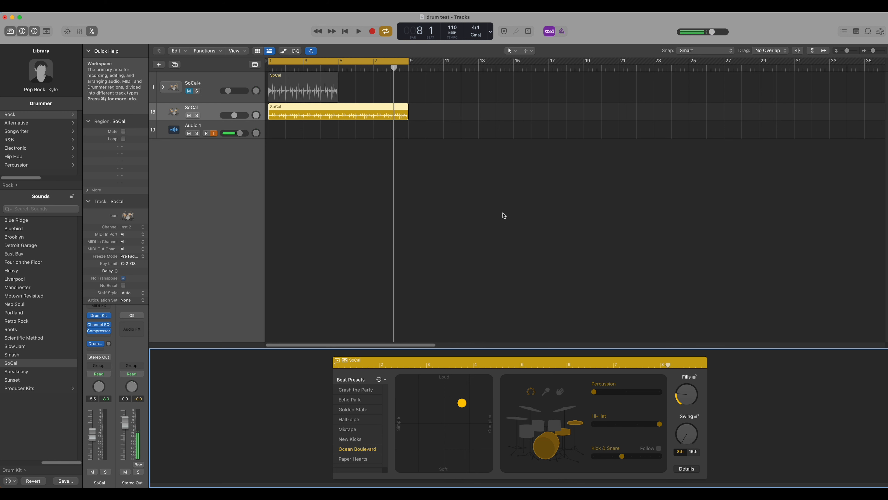
Play back part of the SoCal drummer region, then return the playhead to the beginning of the project
{"action": "key", "text": "space"}
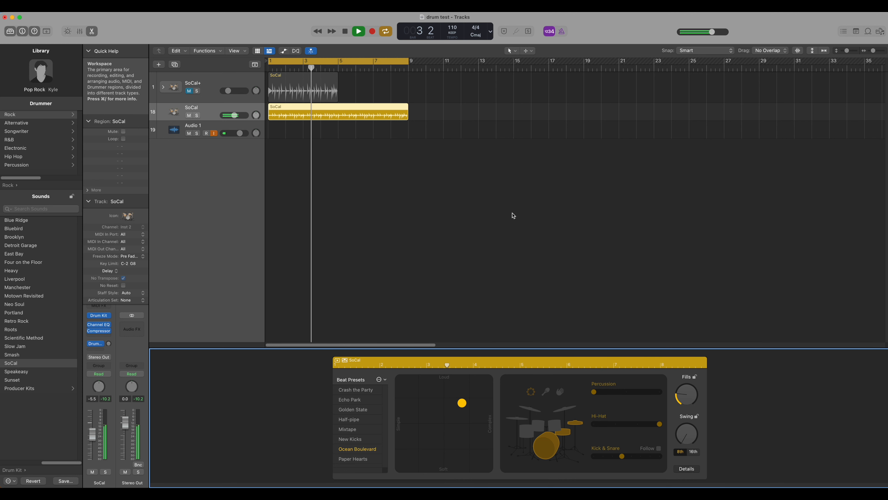
{"action": "key", "text": "space"}
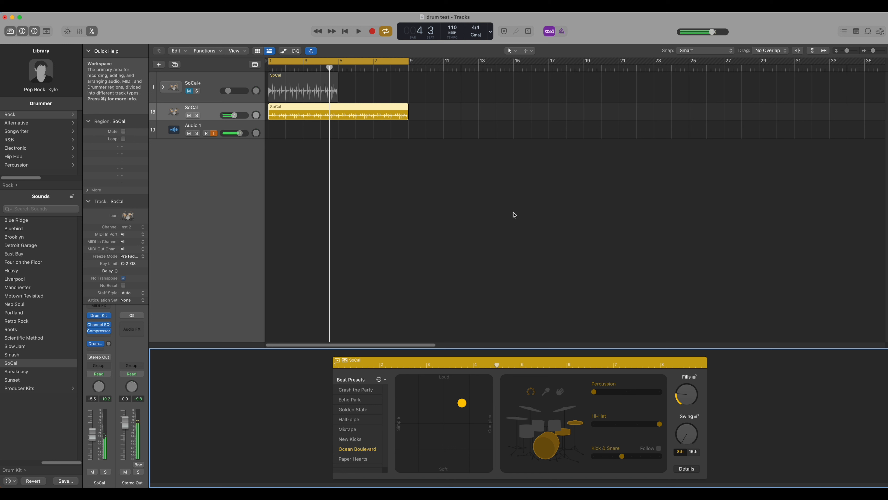
{"action": "left_click", "coordinate": [345, 32]}
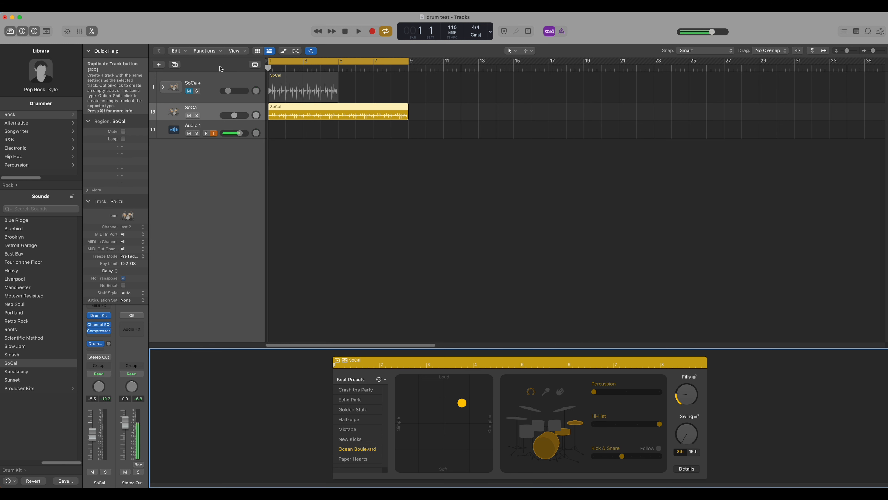
Show the global tracks and add six arrangement markers: Intro, Verse, Chorus, Bridge and two Outros
{"action": "left_click", "coordinate": [255, 65]}
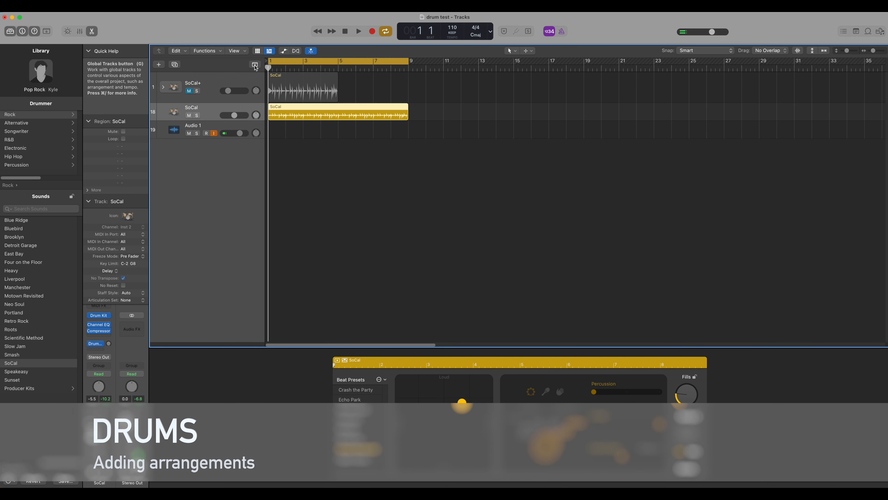
{"action": "left_click", "coordinate": [255, 65]}
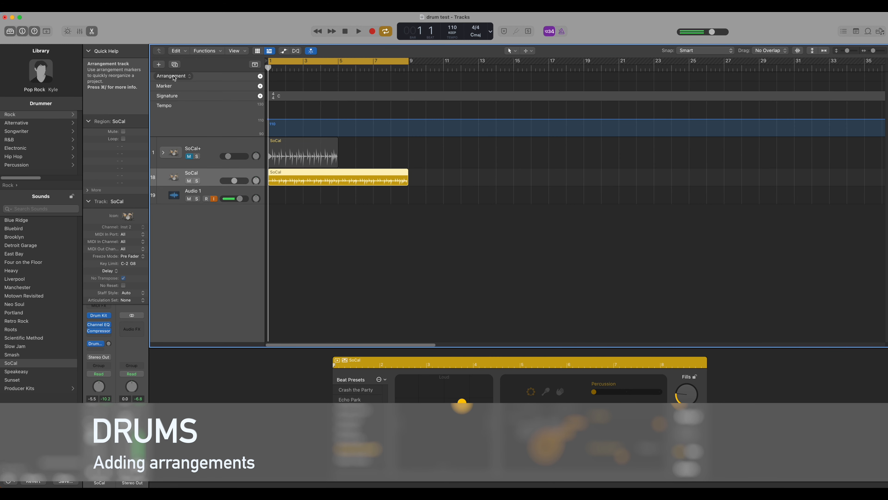
{"action": "mouse_move", "coordinate": [269, 67]}
{"action": "left_mouse_down"}
{"action": "mouse_move", "coordinate": [321, 69]}
{"action": "mouse_move", "coordinate": [252, 70]}
{"action": "left_mouse_up"}
{"action": "left_click", "coordinate": [260, 76]}
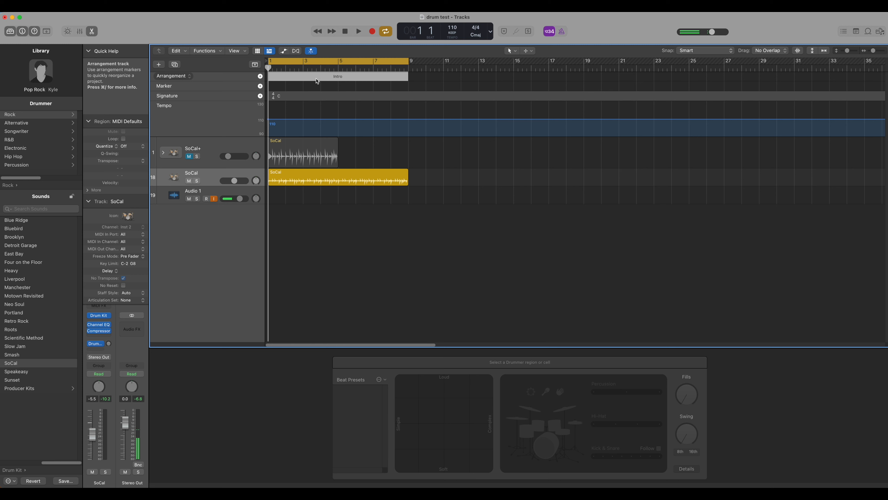
{"action": "left_click", "coordinate": [261, 77]}
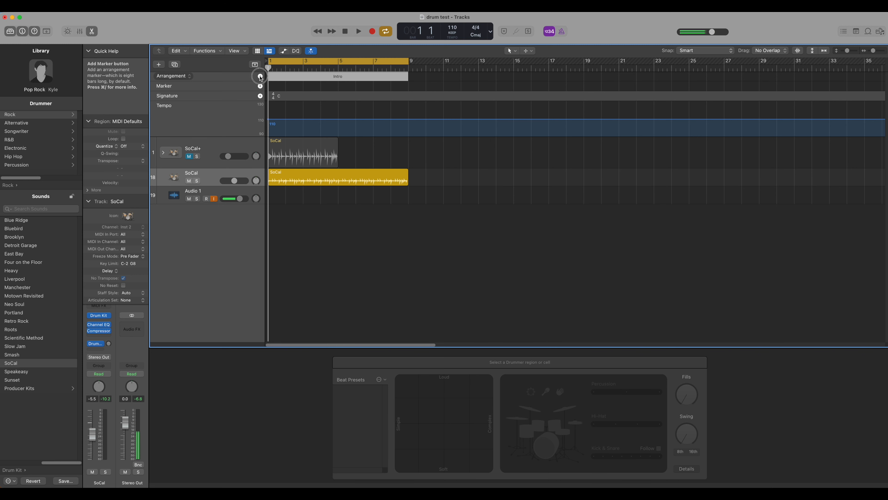
{"action": "left_click", "coordinate": [261, 77]}
{"action": "left_click", "coordinate": [261, 77]}
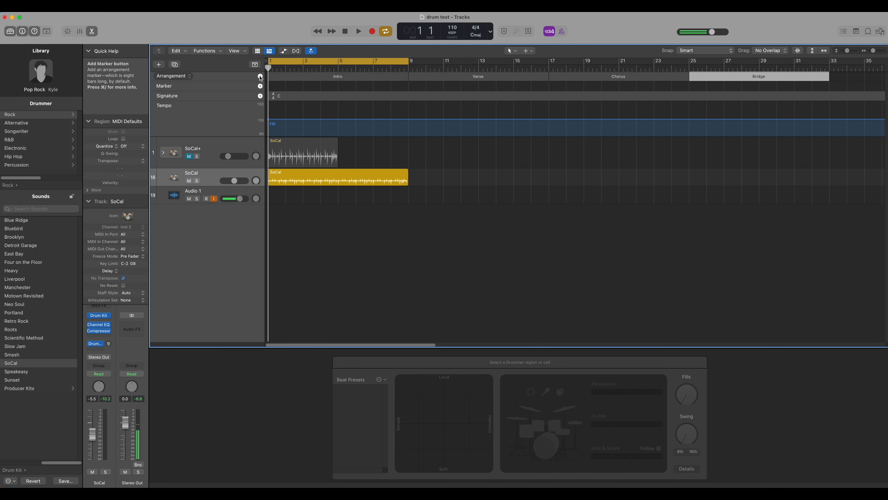
{"action": "left_click", "coordinate": [261, 77]}
{"action": "left_click", "coordinate": [260, 77]}
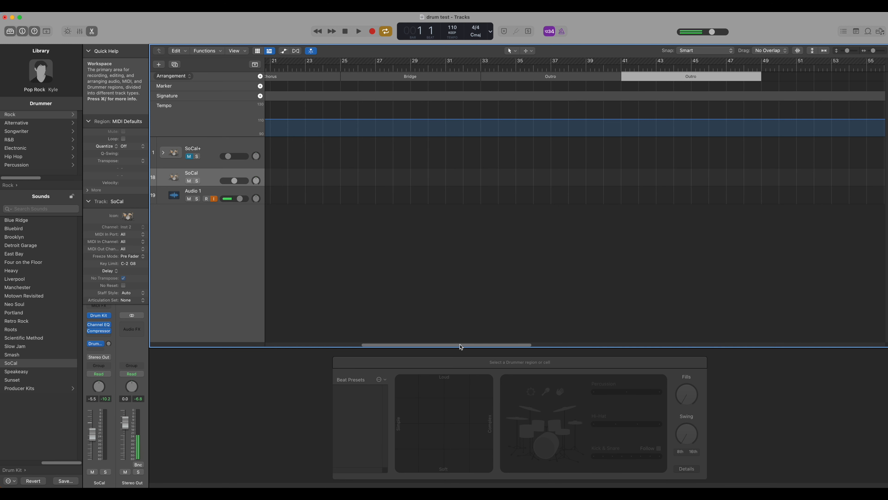
Check the naming options of the Intro marker and go through the Verse, Chorus and Bridge sections
{"action": "left_click_drag", "start_coordinate": [461, 345], "coordinate": [364, 341]}
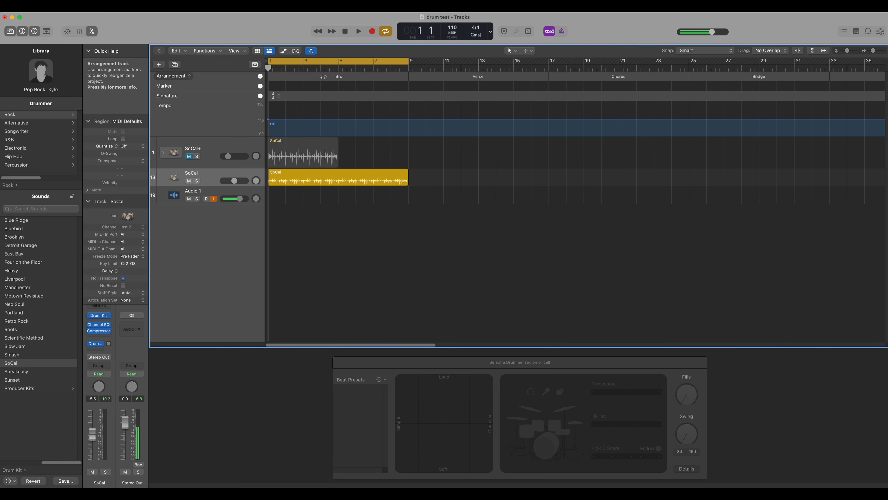
{"action": "left_click", "coordinate": [322, 76]}
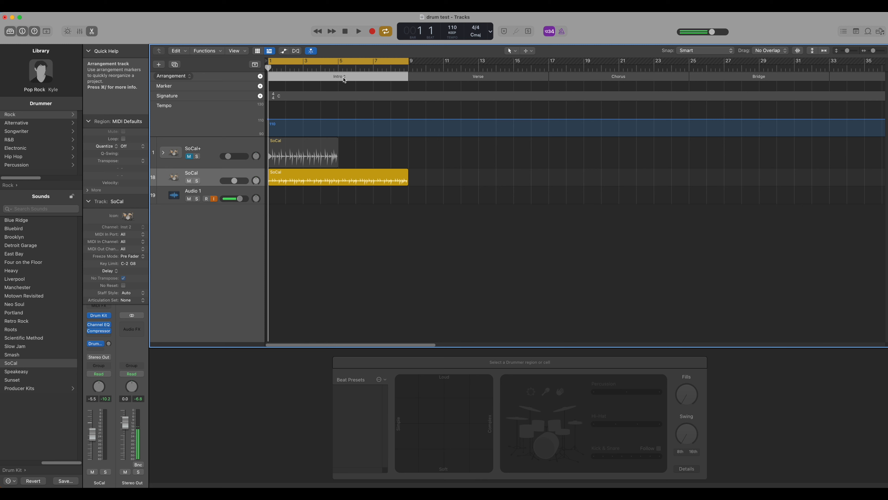
{"action": "left_click", "coordinate": [344, 77]}
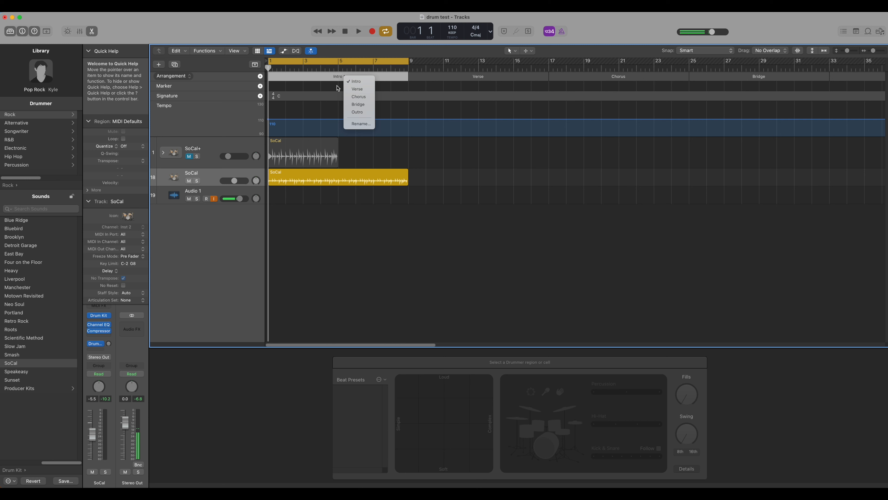
{"action": "left_click", "coordinate": [329, 77]}
{"action": "left_click", "coordinate": [433, 76]}
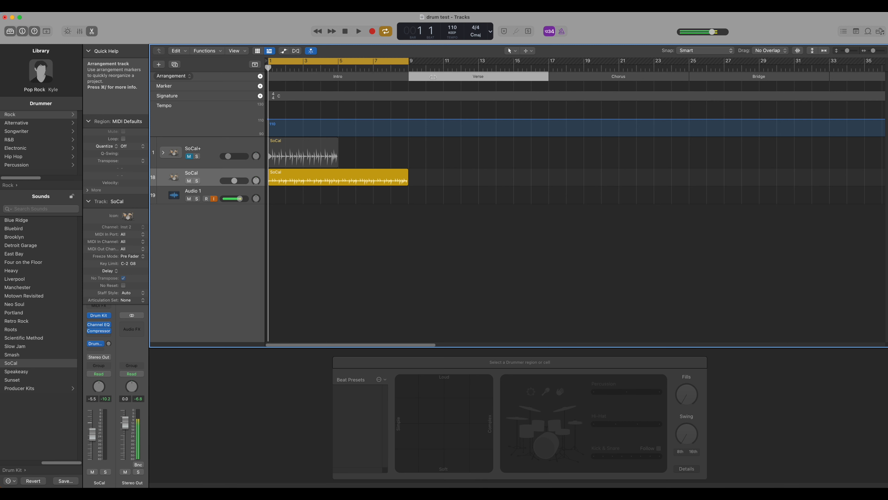
{"action": "left_click", "coordinate": [608, 77]}
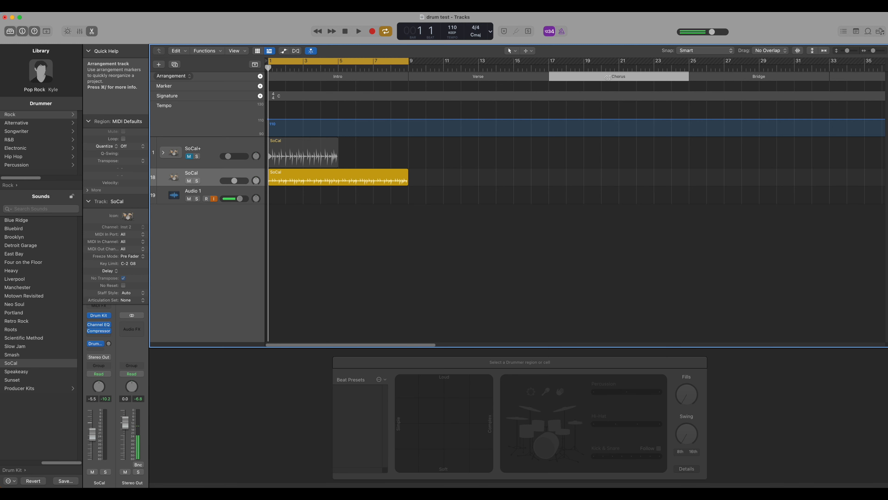
{"action": "left_click", "coordinate": [733, 77]}
Delete the duplicate Outro marker at the end of the arrangement
{"action": "scroll", "coordinate": [391, 347], "scroll_direction": "right", "scroll_amount": 10}
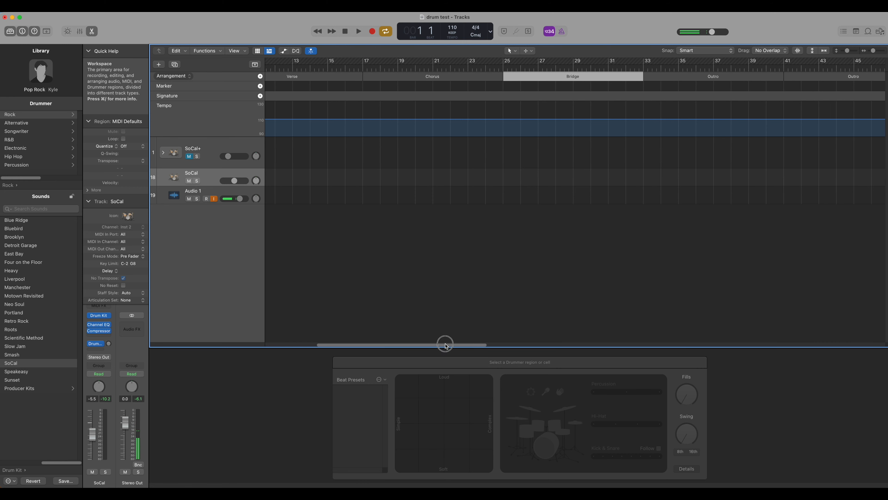
{"action": "left_click", "coordinate": [604, 78]}
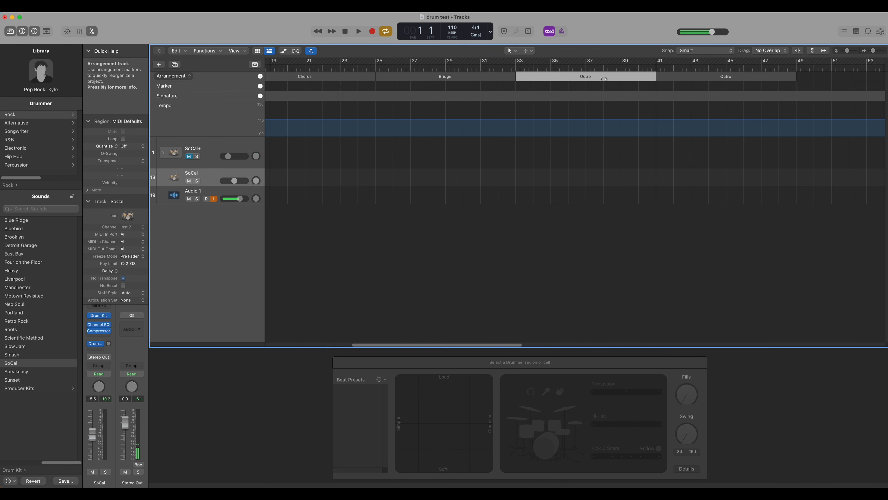
{"action": "left_click", "coordinate": [694, 78]}
{"action": "key", "text": "Delete"}
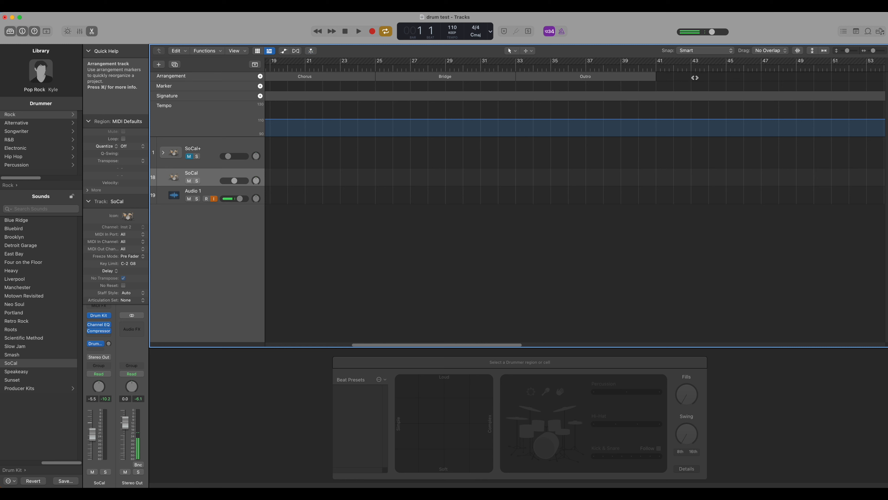
Shorten the Intro marker to end at bar 5 and trim the SoCal drummer region to the same length
{"action": "left_click_drag", "start_coordinate": [518, 346], "coordinate": [406, 344]}
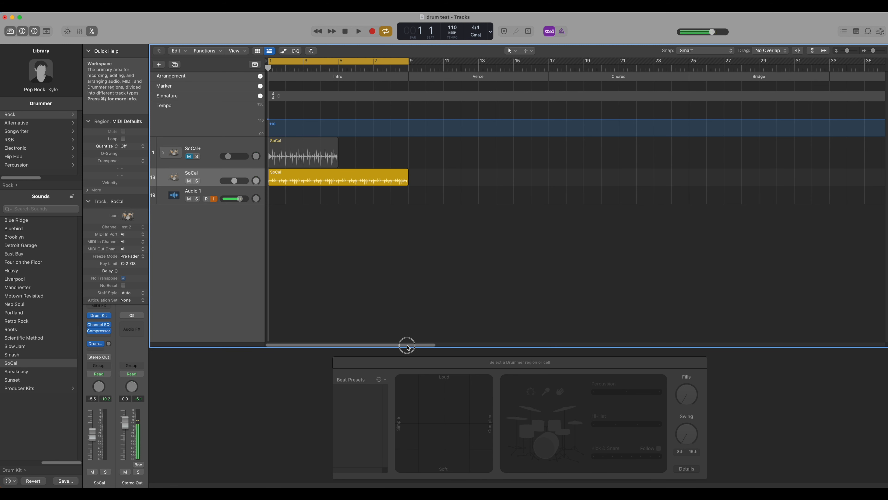
{"action": "left_click", "coordinate": [354, 76]}
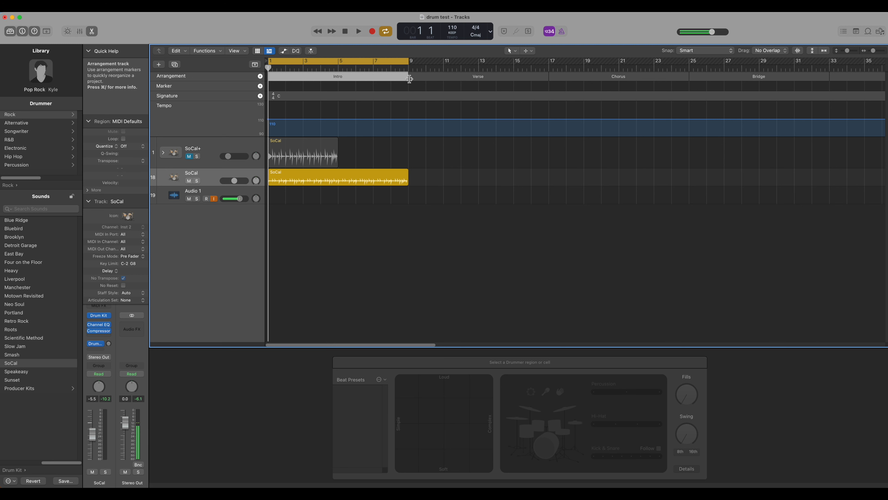
{"action": "left_click_drag", "start_coordinate": [410, 78], "coordinate": [336, 78]}
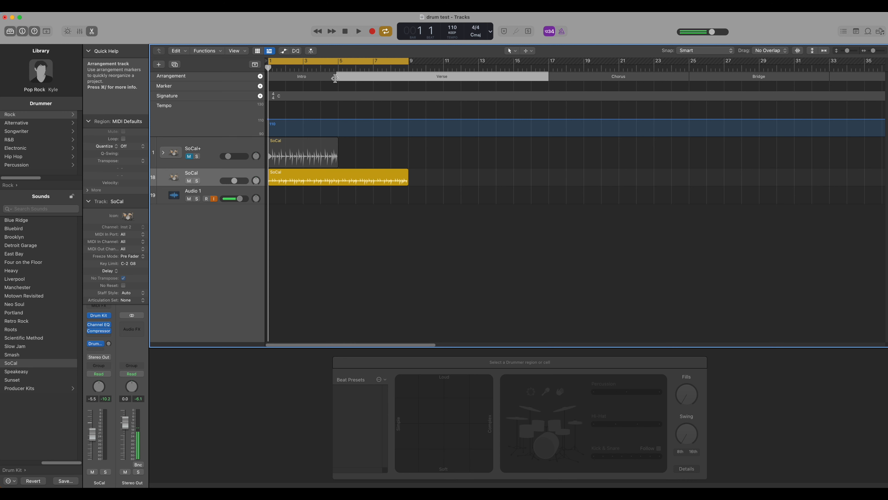
{"action": "left_click_drag", "start_coordinate": [336, 78], "coordinate": [338, 78]}
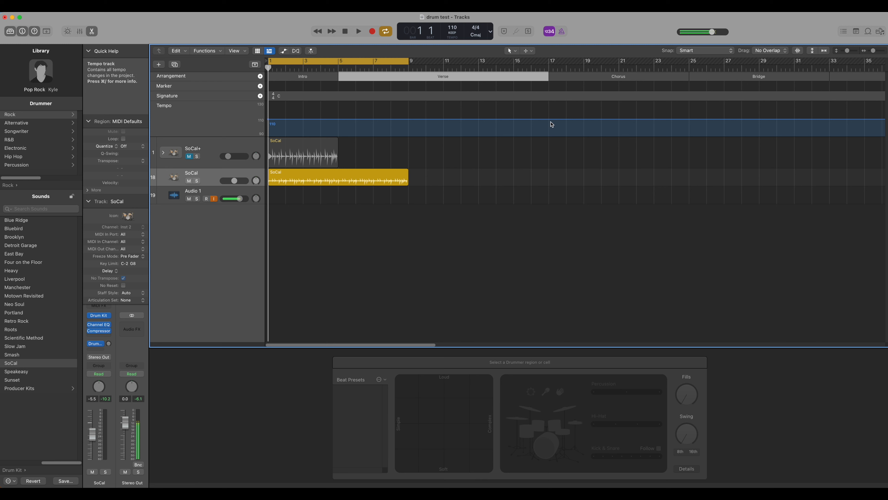
{"action": "left_click_drag", "start_coordinate": [406, 181], "coordinate": [338, 176]}
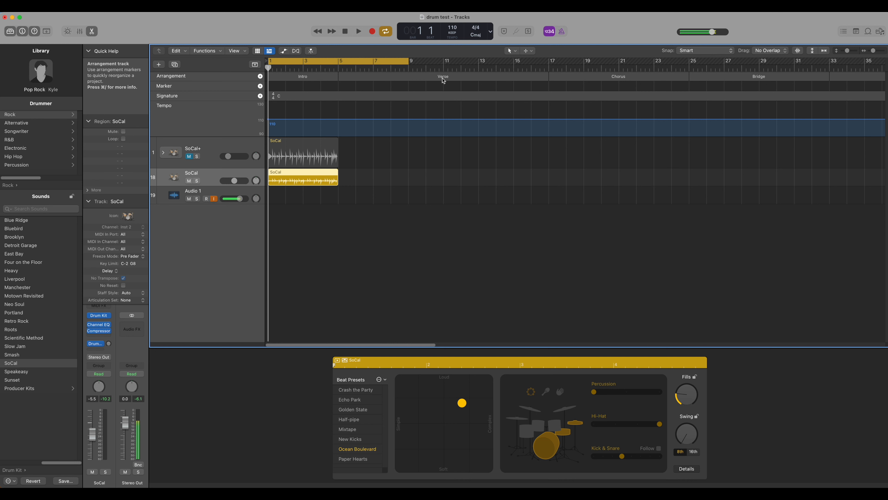
Fill the SoCal drummer track with new regions for the Verse, Chorus, Bridge and Outro sections
{"action": "left_click", "coordinate": [343, 178]}
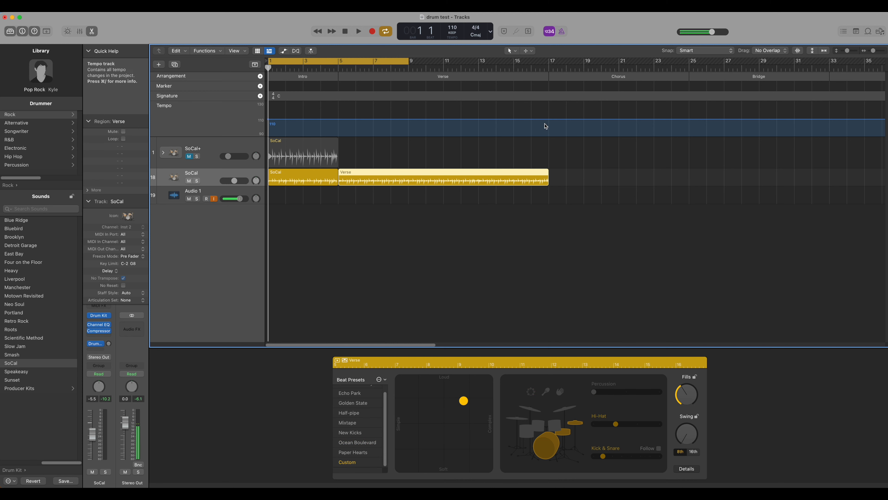
{"action": "left_click", "coordinate": [554, 178]}
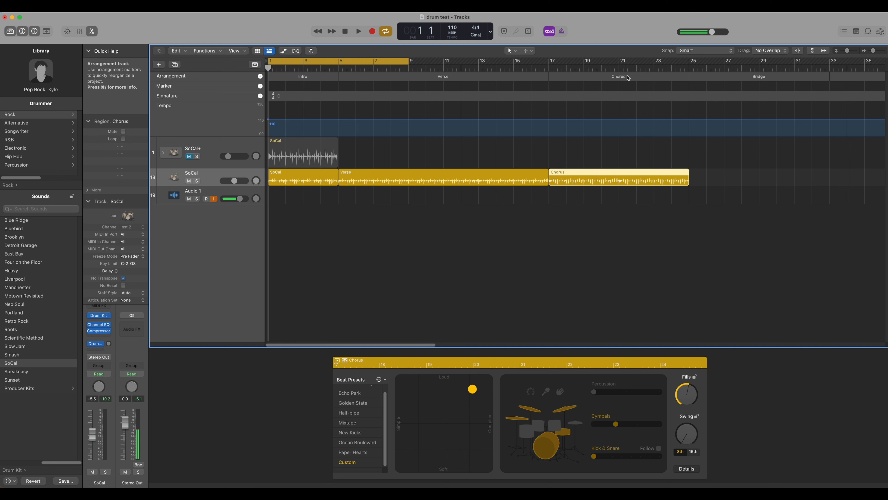
{"action": "left_click", "coordinate": [693, 177]}
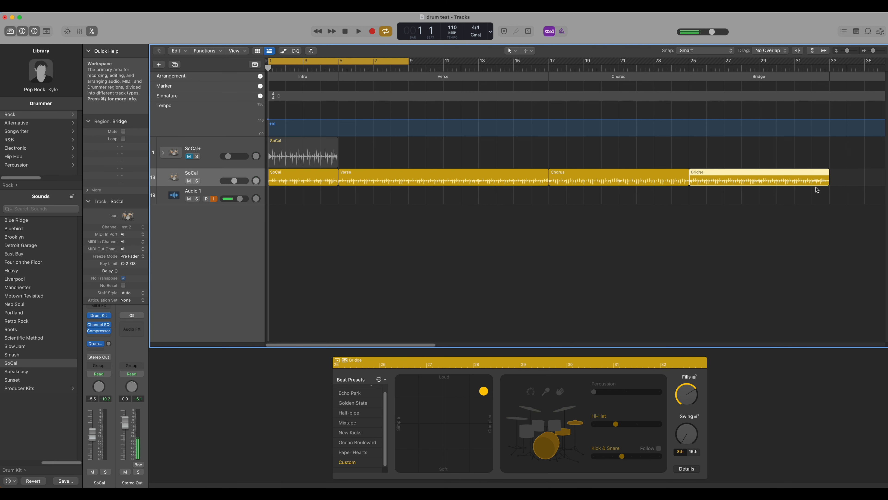
{"action": "left_click", "coordinate": [834, 178]}
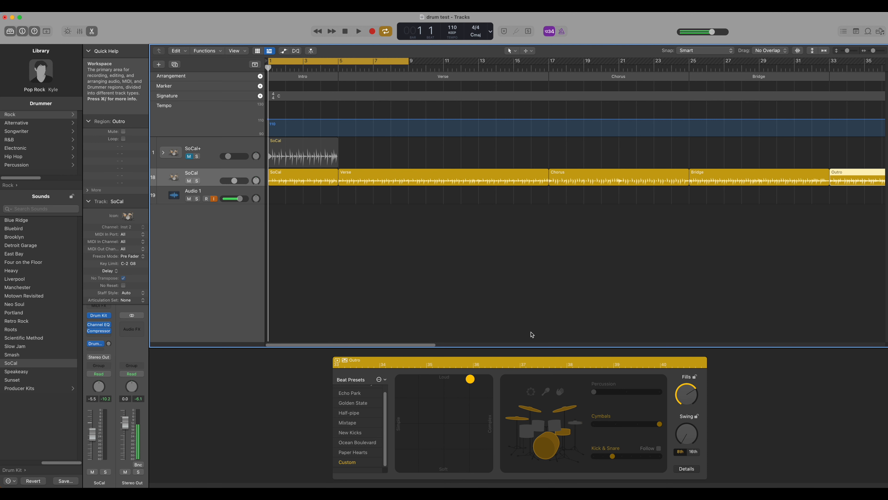
Set the cycle area to bars 3 to 7 and play the transition from the Intro to the Verse
{"action": "left_click_drag", "start_coordinate": [398, 346], "coordinate": [327, 344]}
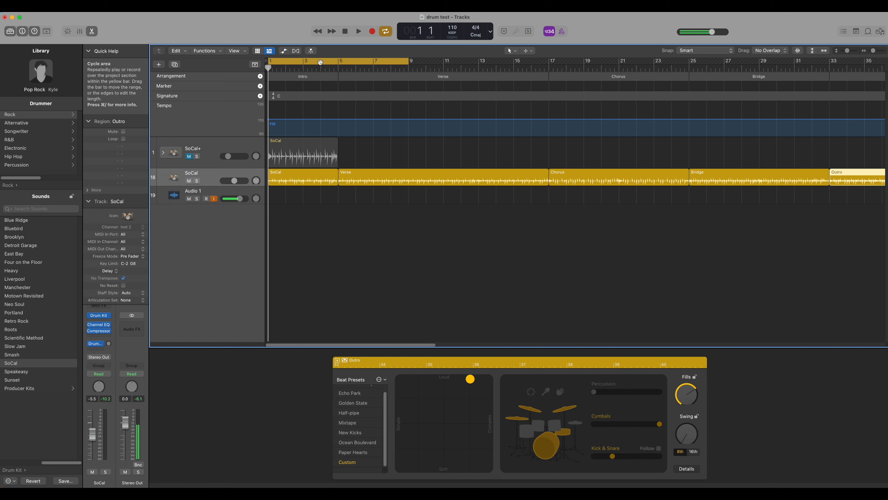
{"action": "left_click_drag", "start_coordinate": [320, 61], "coordinate": [372, 65]}
{"action": "left_click_drag", "start_coordinate": [460, 63], "coordinate": [303, 62]}
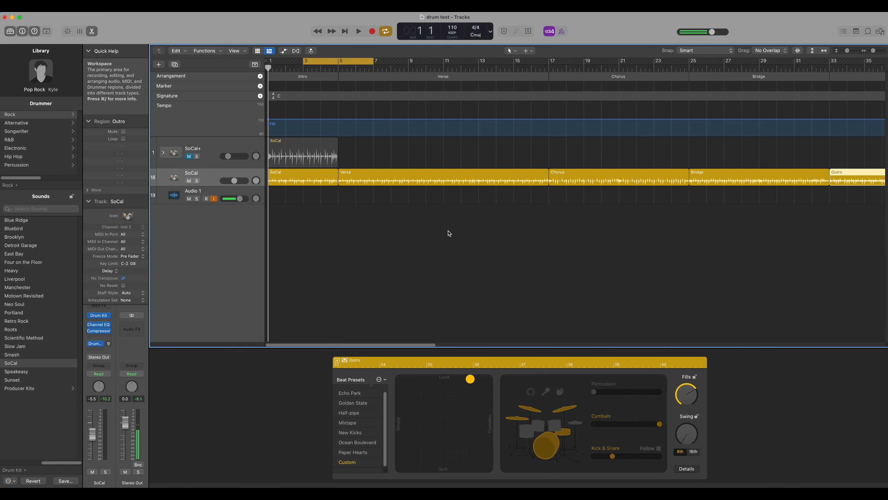
{"action": "key", "text": "space"}
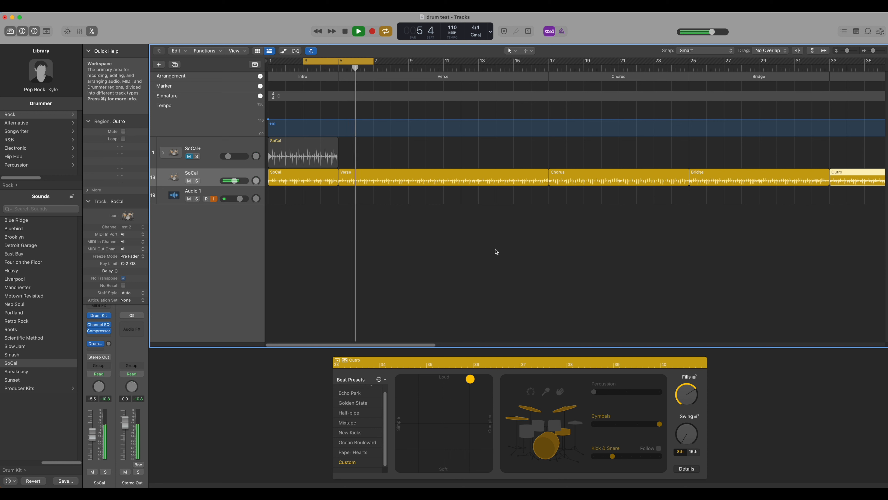
{"action": "key", "text": "space"}
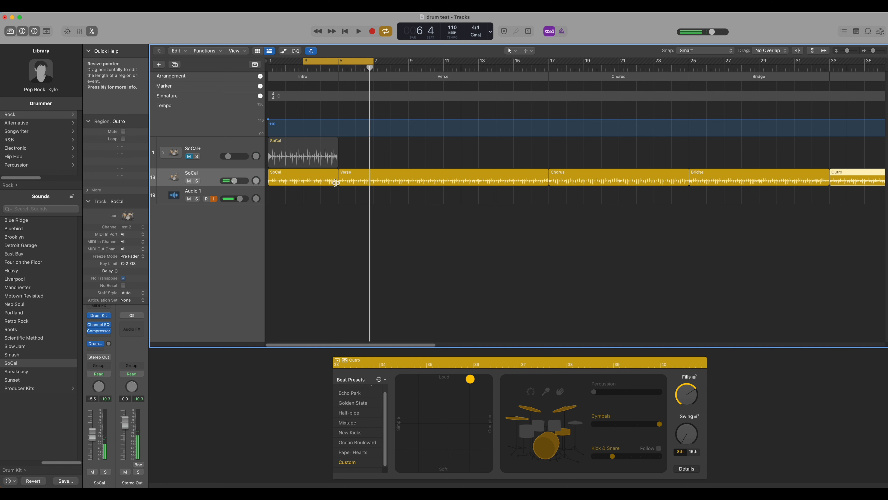
Move the cycle area to bars 15 to 19 and play the transition from the Verse to the Chorus
{"action": "left_click_drag", "start_coordinate": [359, 62], "coordinate": [555, 74]}
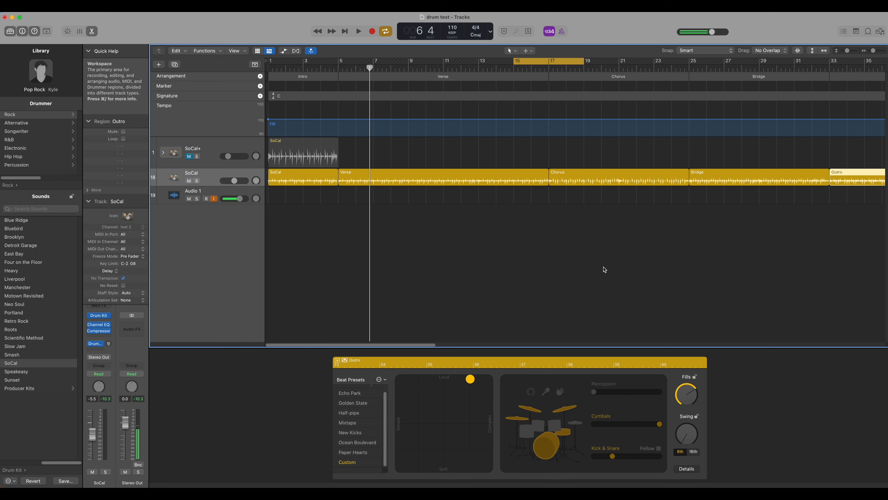
{"action": "key", "text": "space"}
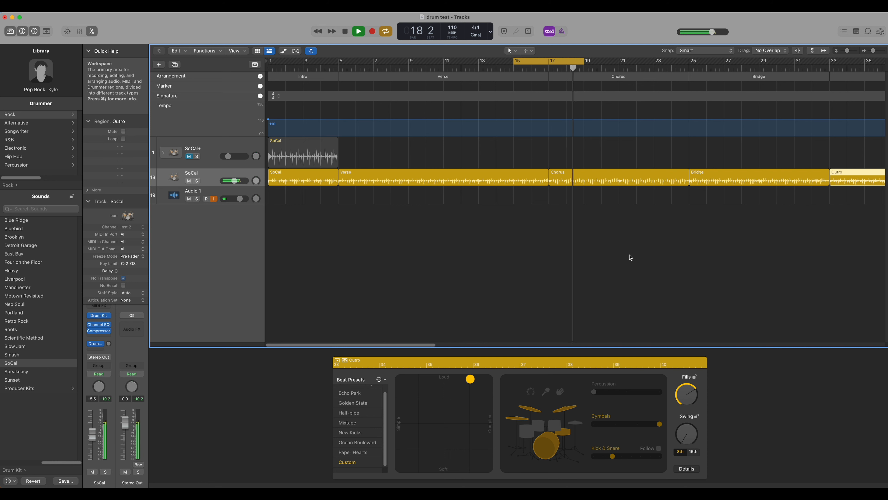
Move the cycle area to bars 24 to 28 and play the transition from the Chorus to the Bridge
{"action": "key", "text": "space"}
{"action": "left_click_drag", "start_coordinate": [539, 61], "coordinate": [698, 70]}
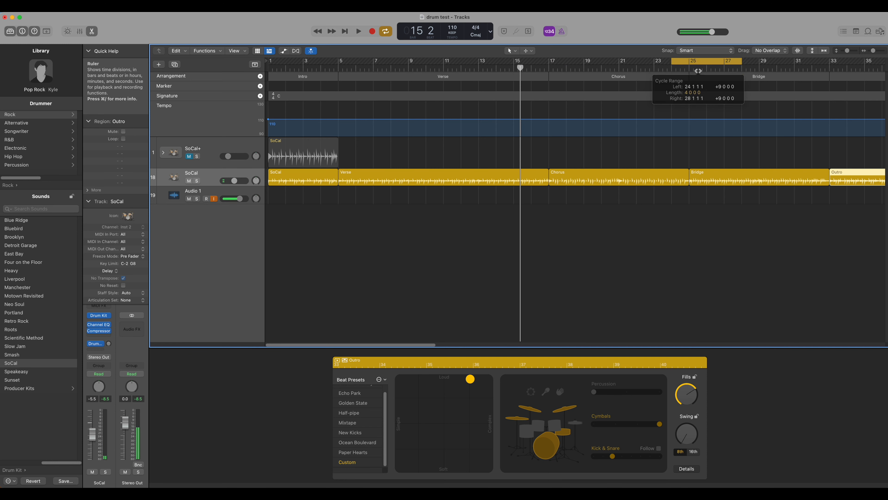
{"action": "key", "text": "space"}
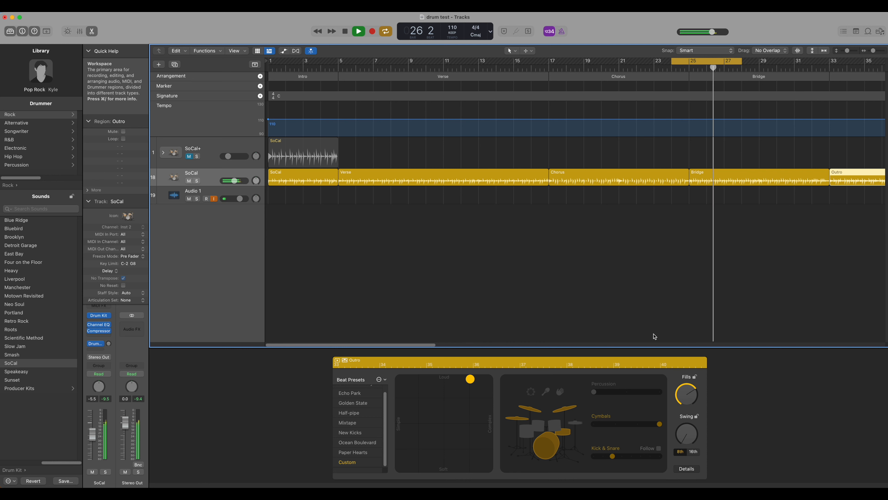
{"action": "left_click_drag", "start_coordinate": [430, 345], "coordinate": [512, 347]}
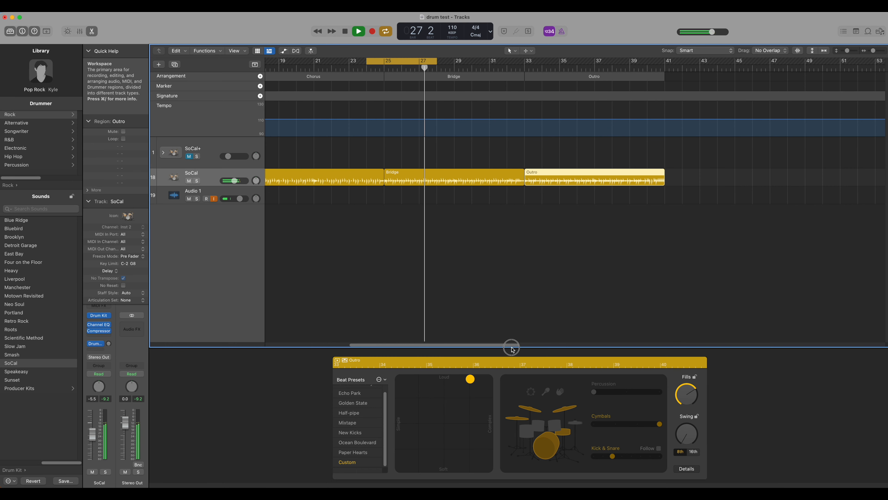
{"action": "key", "text": "space"}
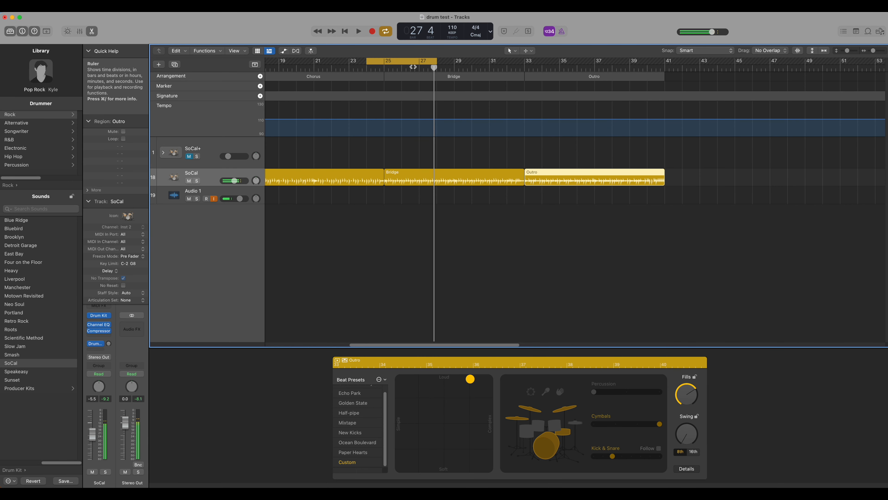
Shorten the Outro drummer region to end at bar 35 and play the Bridge-to-Outro transition with the cycle area on bars 32 to 36
{"action": "left_click_drag", "start_coordinate": [403, 60], "coordinate": [543, 73]}
{"action": "left_click_drag", "start_coordinate": [663, 184], "coordinate": [560, 181]}
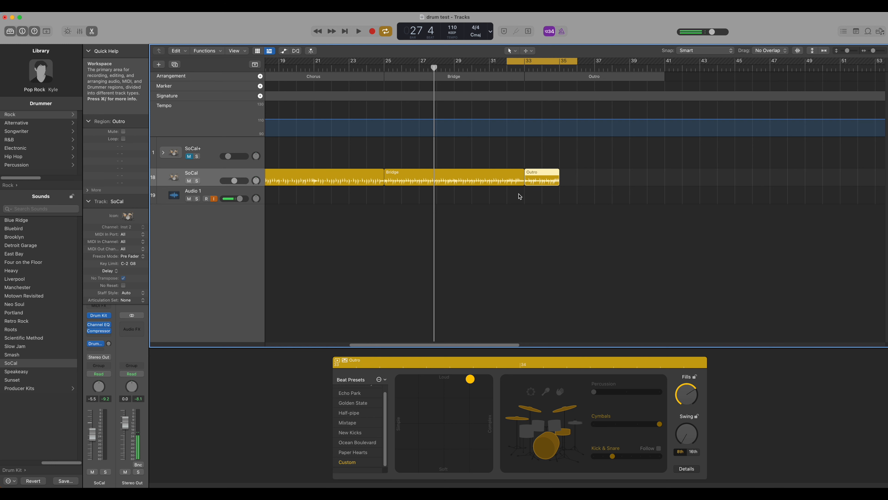
{"action": "key", "text": "space"}
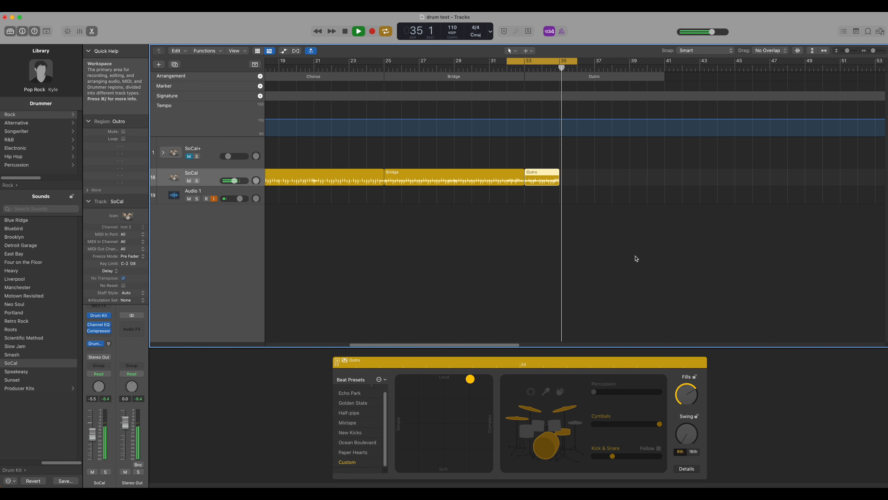
{"action": "key", "text": "space"}
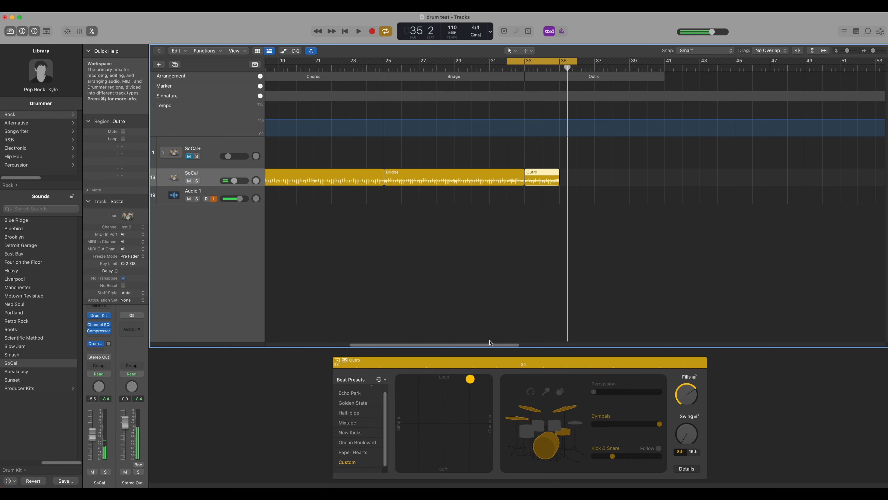
Place the playhead at bar 11 and view the Drummer settings of the Verse, Chorus and Intro regions in turn
{"action": "left_click_drag", "start_coordinate": [489, 346], "coordinate": [323, 318]}
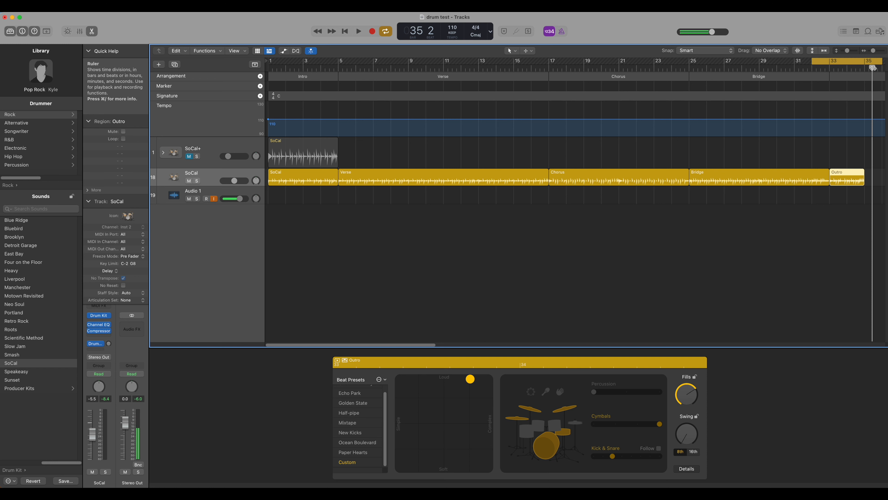
{"action": "left_click_drag", "start_coordinate": [872, 67], "coordinate": [444, 71]}
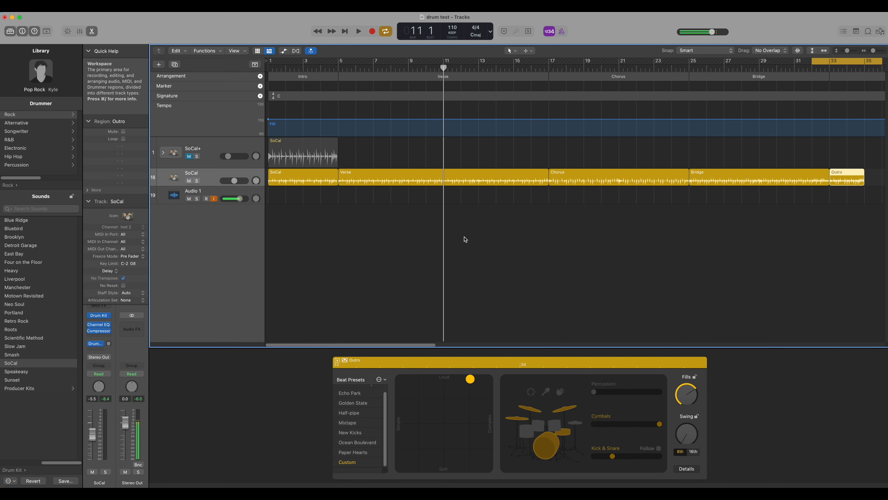
{"action": "left_click", "coordinate": [467, 182]}
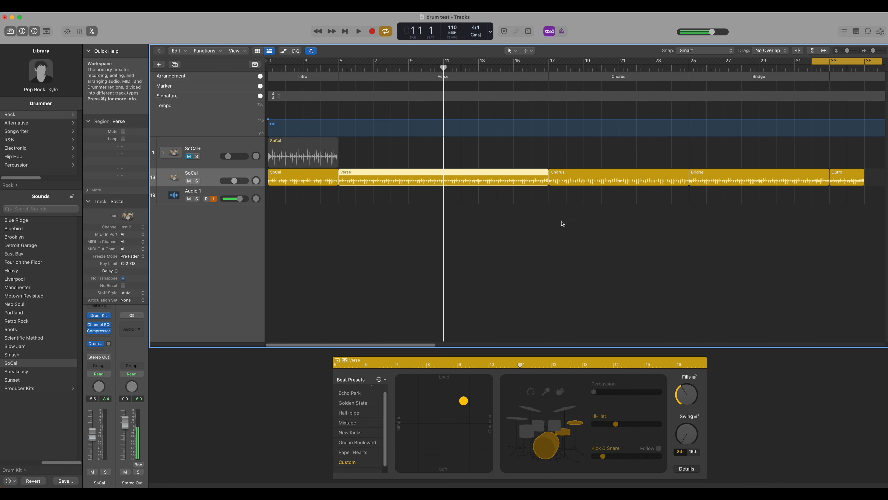
{"action": "left_click", "coordinate": [618, 195]}
{"action": "left_click", "coordinate": [618, 178]}
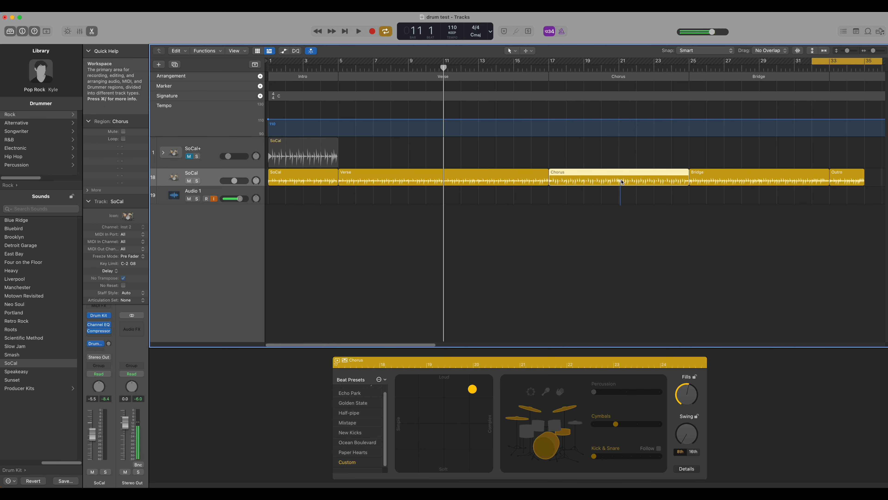
{"action": "left_click", "coordinate": [309, 204]}
{"action": "left_click", "coordinate": [304, 180]}
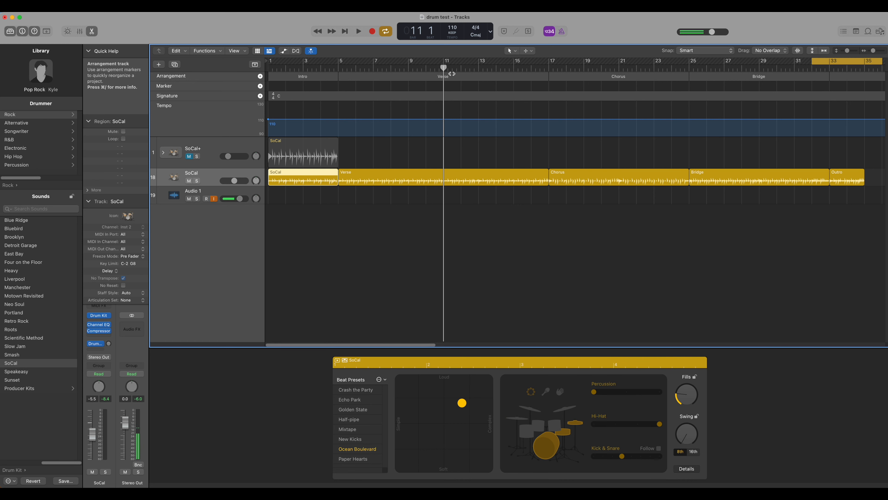
Split the Verse region on the SoCal drummer track at bar 11
{"action": "mouse_move", "coordinate": [443, 67]}
{"action": "left_mouse_down"}
{"action": "mouse_move", "coordinate": [424, 67]}
{"action": "mouse_move", "coordinate": [443, 68]}
{"action": "left_mouse_up"}
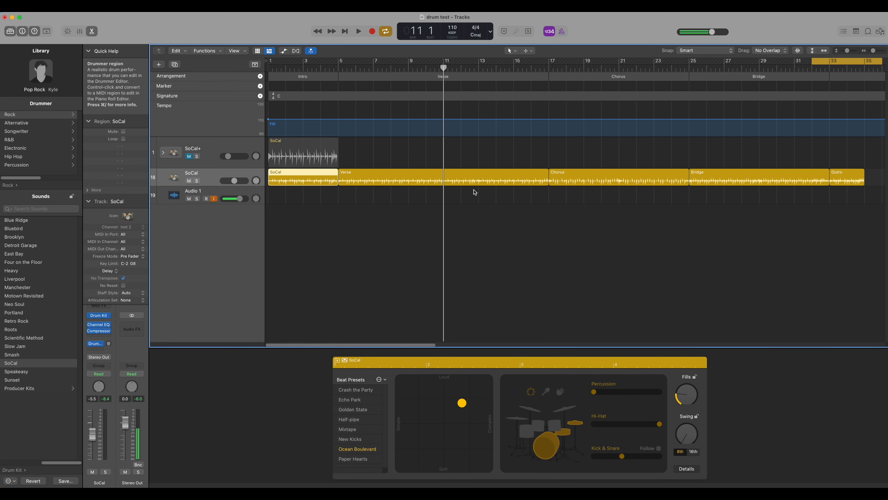
{"action": "left_click", "coordinate": [472, 210]}
{"action": "left_click", "coordinate": [471, 181]}
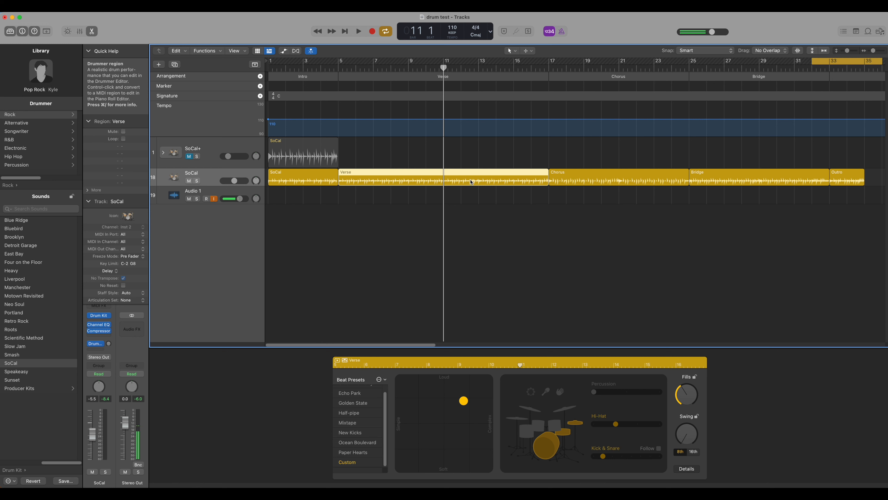
{"action": "key", "text": "super+t"}
{"action": "left_click", "coordinate": [402, 212]}
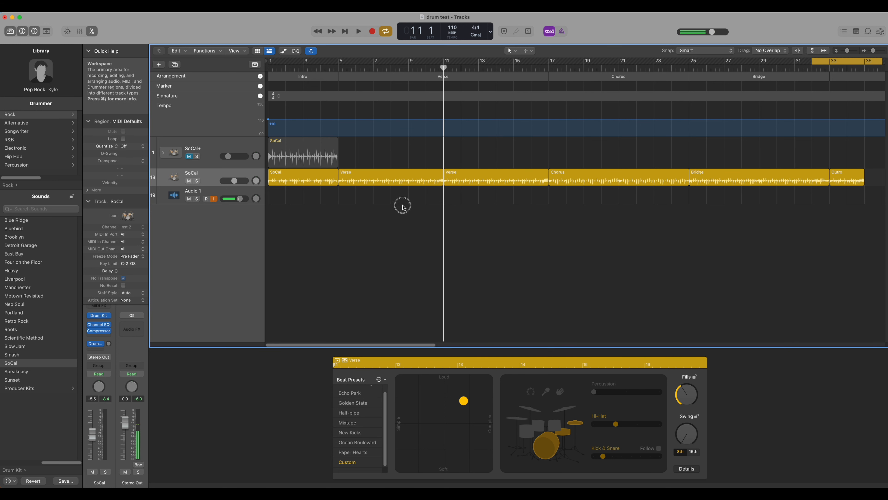
Select each half of the split Verse in turn to view its separate Drummer settings
{"action": "left_click", "coordinate": [406, 181]}
{"action": "left_click", "coordinate": [488, 210]}
{"action": "left_click", "coordinate": [490, 181]}
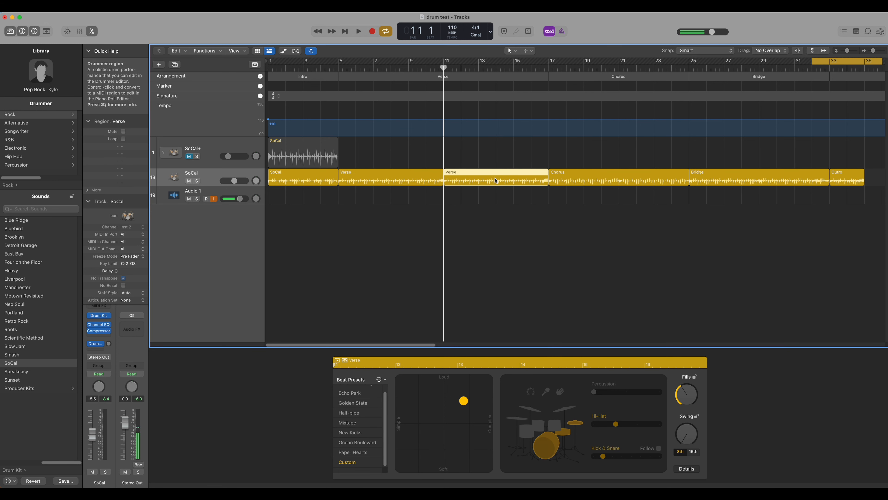
{"action": "left_click", "coordinate": [398, 181]}
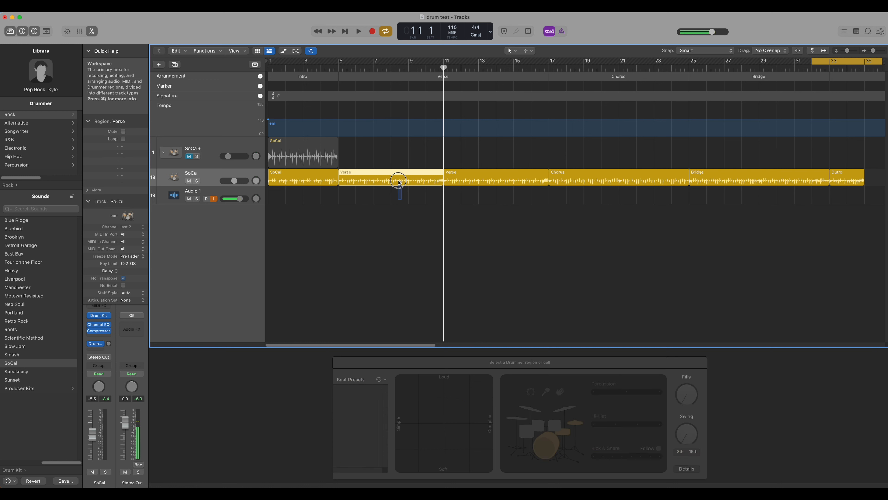
{"action": "left_click", "coordinate": [493, 181]}
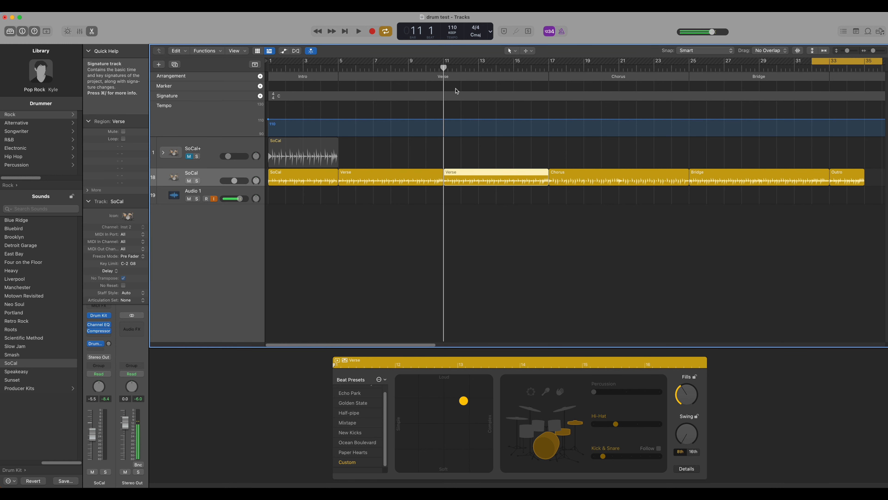
Split the first Verse region again at bar 7
{"action": "left_click_drag", "start_coordinate": [439, 68], "coordinate": [373, 68]}
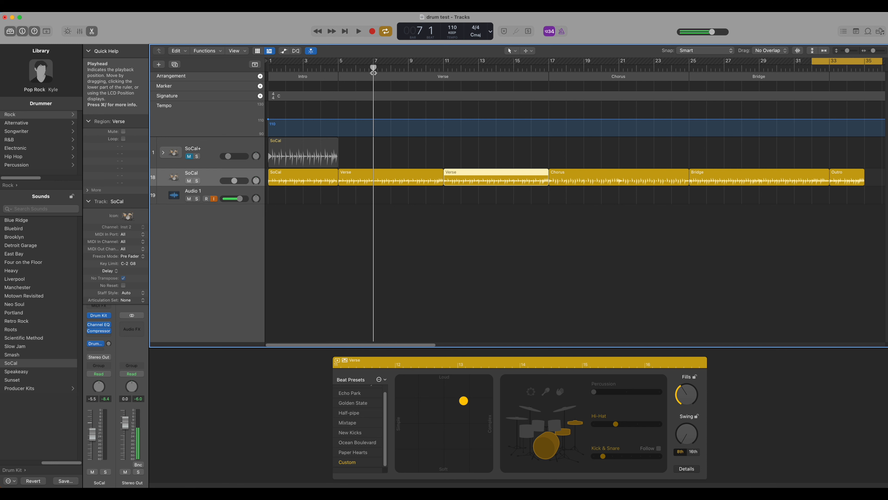
{"action": "left_click", "coordinate": [405, 198]}
{"action": "left_click", "coordinate": [406, 181]}
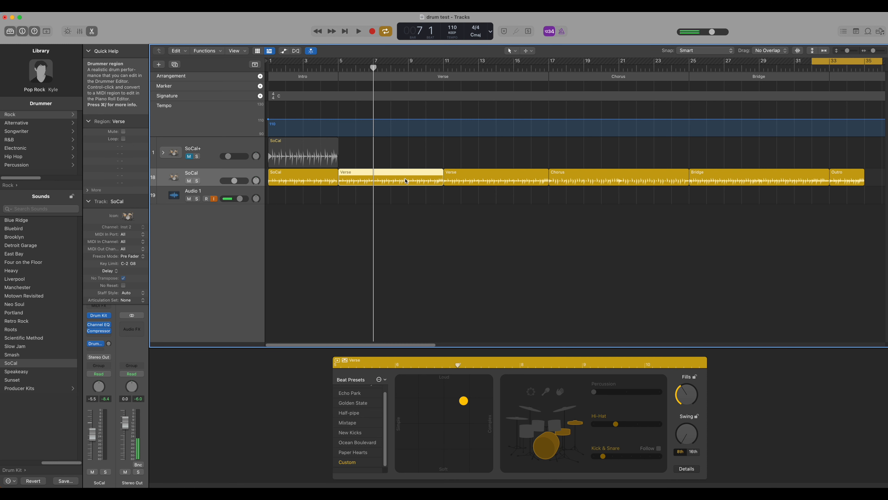
{"action": "key", "text": "super+t"}
Split the Verse region that starts at bar 11 at bar 14
{"action": "left_click_drag", "start_coordinate": [374, 69], "coordinate": [497, 69]}
{"action": "left_click", "coordinate": [514, 181]}
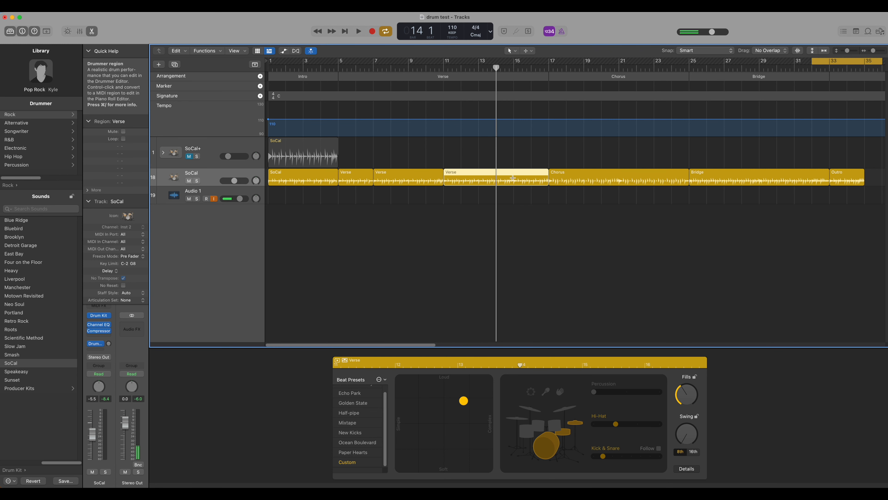
{"action": "key", "text": "super+t"}
{"action": "left_click_drag", "start_coordinate": [521, 208], "coordinate": [522, 186]}
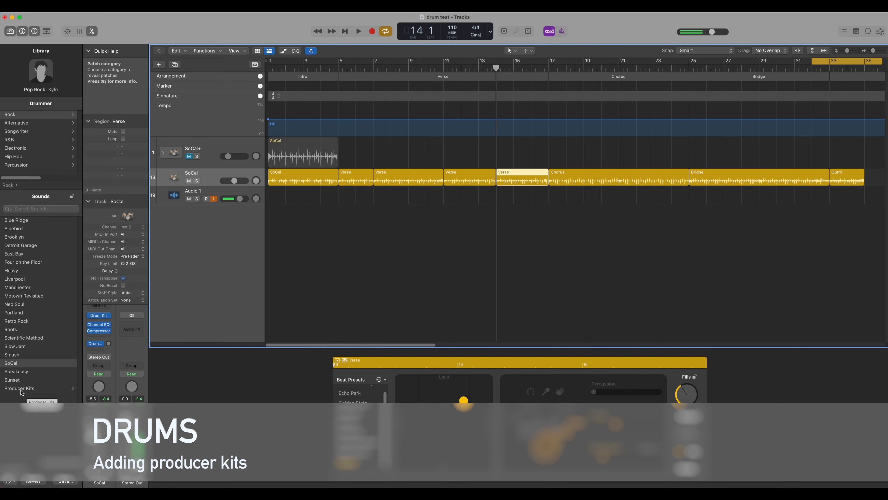
Show the Producer Kits sounds and expand the SoCal+ producer kit track to reveal its individual drum channels
{"action": "left_click", "coordinate": [21, 388]}
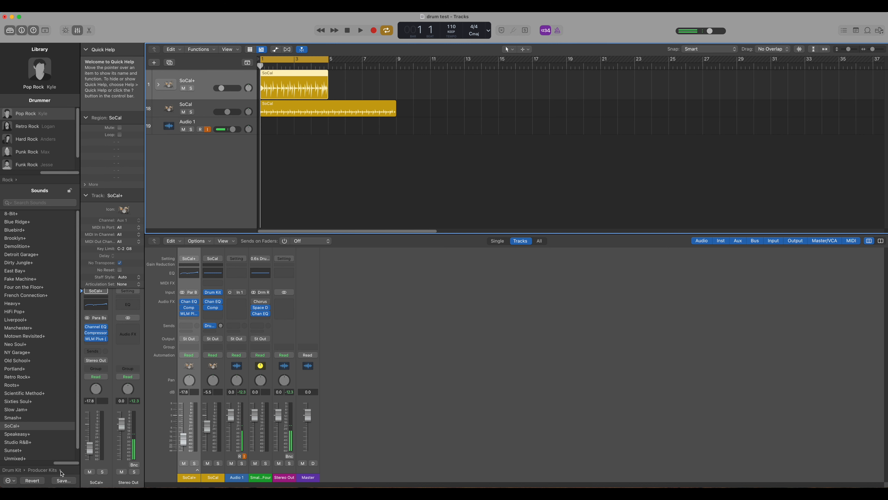
{"action": "mouse_move", "coordinate": [61, 463]}
{"action": "left_mouse_down"}
{"action": "mouse_move", "coordinate": [22, 463]}
{"action": "mouse_move", "coordinate": [61, 464]}
{"action": "left_mouse_up"}
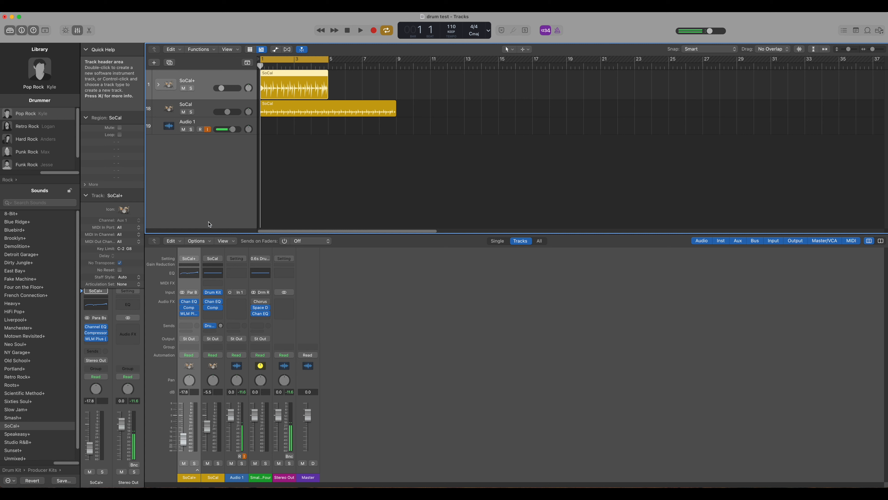
{"action": "left_click", "coordinate": [158, 86]}
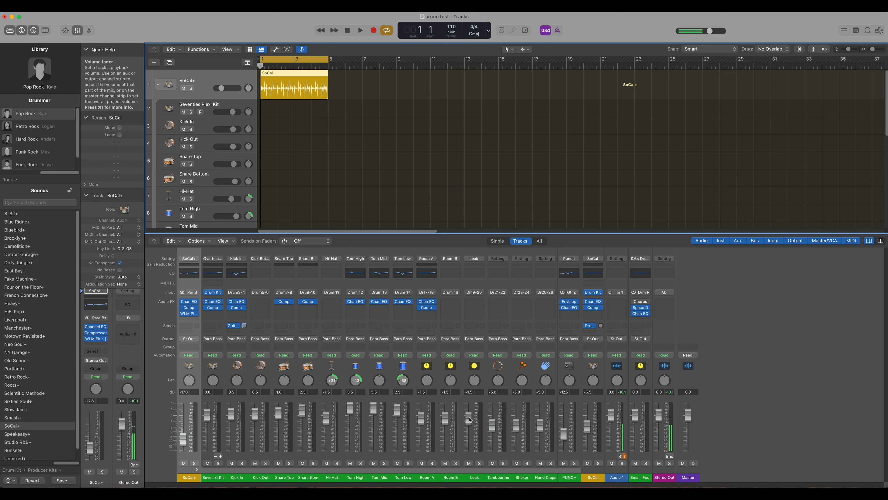
Open Drum Kit Designer for the Seventies Plexi Kit track and look through the available kit presets without changing the kit
{"action": "left_click", "coordinate": [212, 106]}
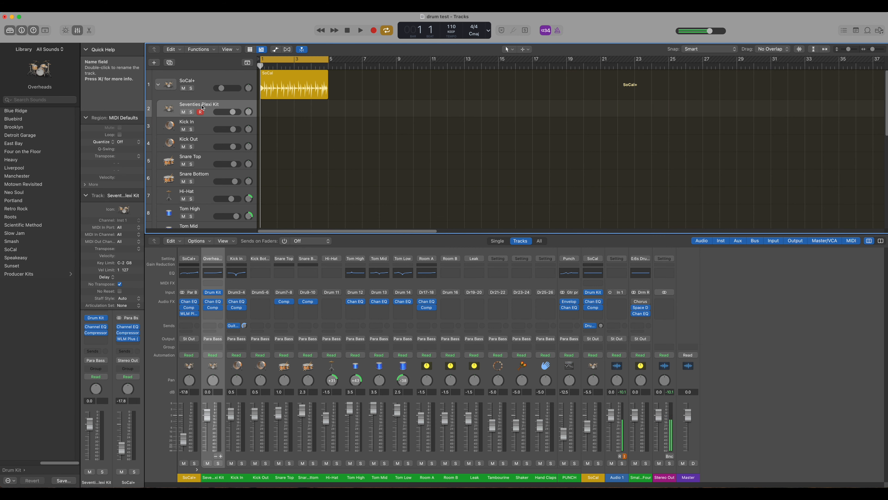
{"action": "mouse_move", "coordinate": [39, 76]}
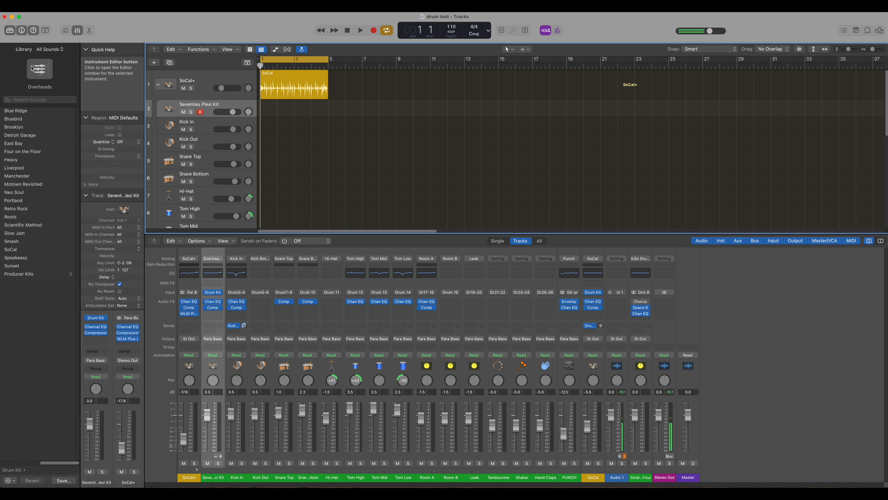
{"action": "left_click", "coordinate": [39, 69]}
{"action": "left_click_drag", "start_coordinate": [491, 104], "coordinate": [599, 125]}
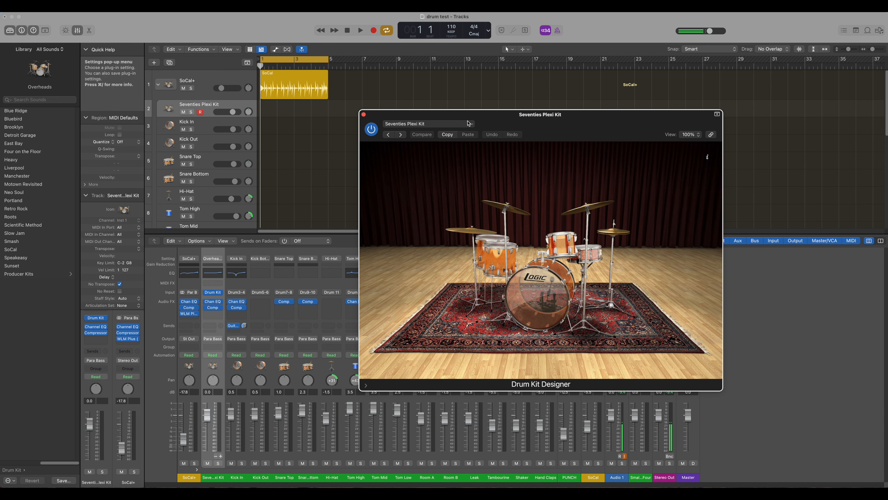
{"action": "left_click", "coordinate": [473, 127]}
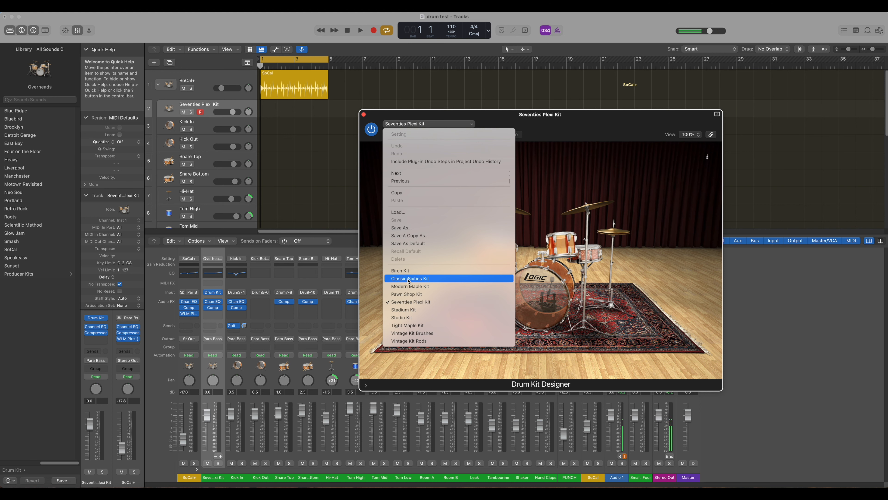
{"action": "left_click", "coordinate": [654, 287]}
Select the kit's snare drum, try the Bell Brass snare and replace it with the Deep Maple snare
{"action": "left_click", "coordinate": [599, 255]}
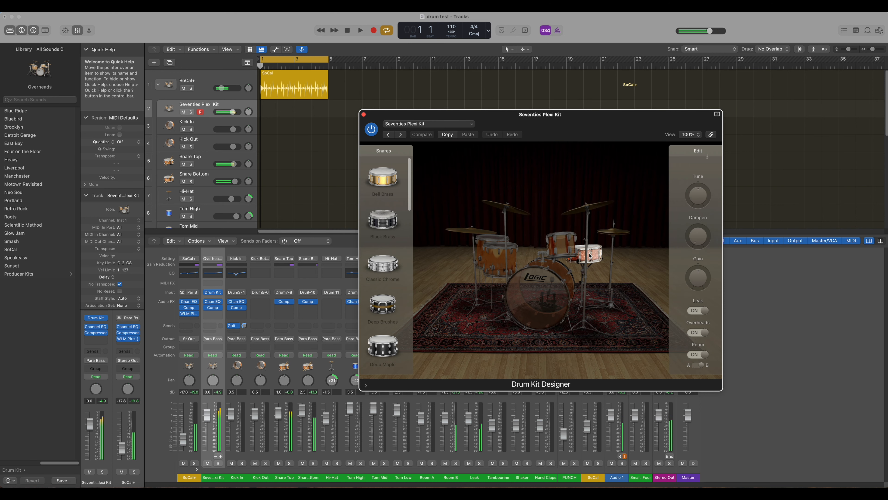
{"action": "left_click", "coordinate": [391, 182]}
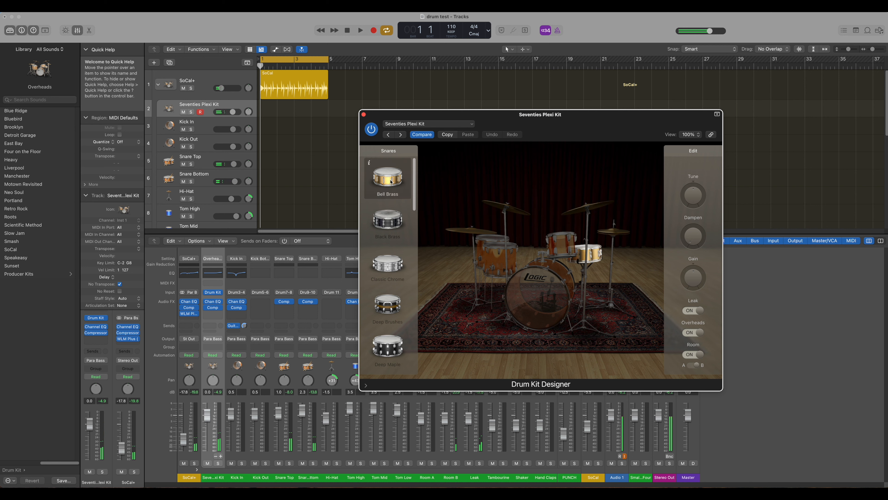
{"action": "left_click", "coordinate": [391, 349]}
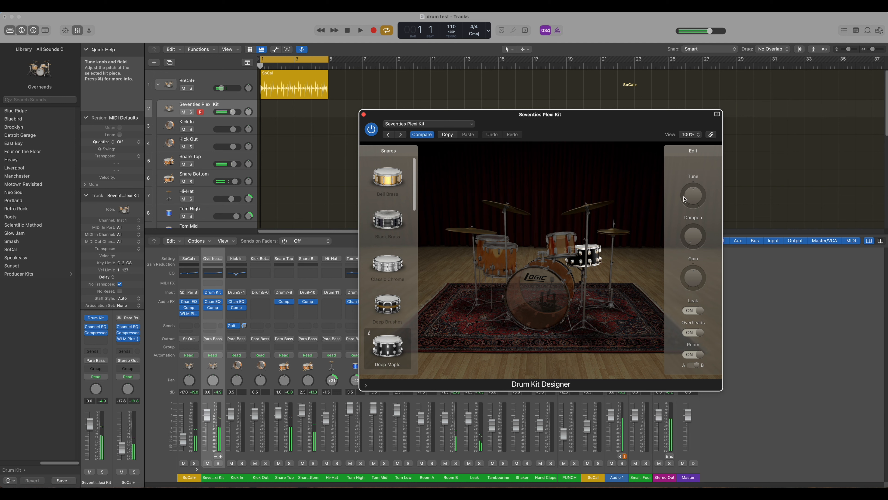
Adjust the Deep Maple snare's tuning slightly, audition the drum and turn its dampening far up
{"action": "mouse_move", "coordinate": [693, 194]}
{"action": "left_mouse_down"}
{"action": "mouse_move", "coordinate": [696, 184]}
{"action": "mouse_move", "coordinate": [691, 209]}
{"action": "mouse_move", "coordinate": [693, 193]}
{"action": "left_mouse_up"}
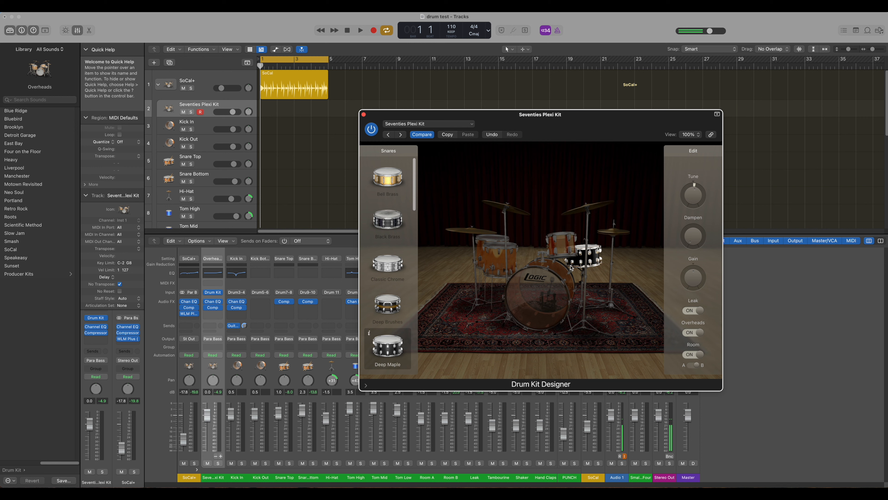
{"action": "left_click", "coordinate": [590, 256]}
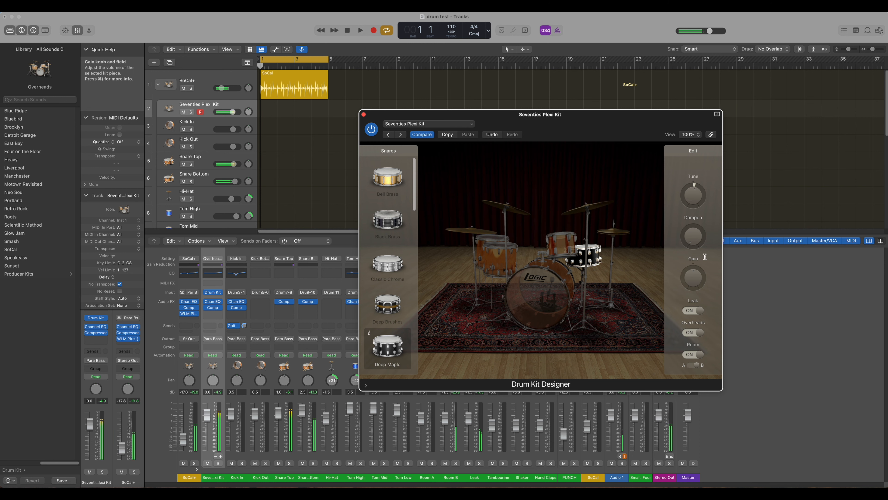
{"action": "left_click_drag", "start_coordinate": [669, 142], "coordinate": [663, 95]}
{"action": "left_click_drag", "start_coordinate": [693, 237], "coordinate": [680, 173]}
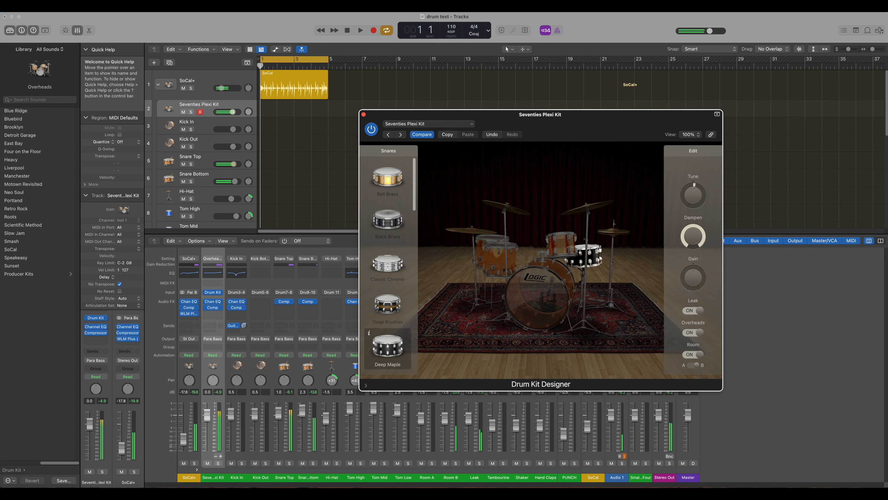
Turn the Deep Maple snare's dampening down to a low level
{"action": "left_click_drag", "start_coordinate": [688, 233], "coordinate": [723, 326]}
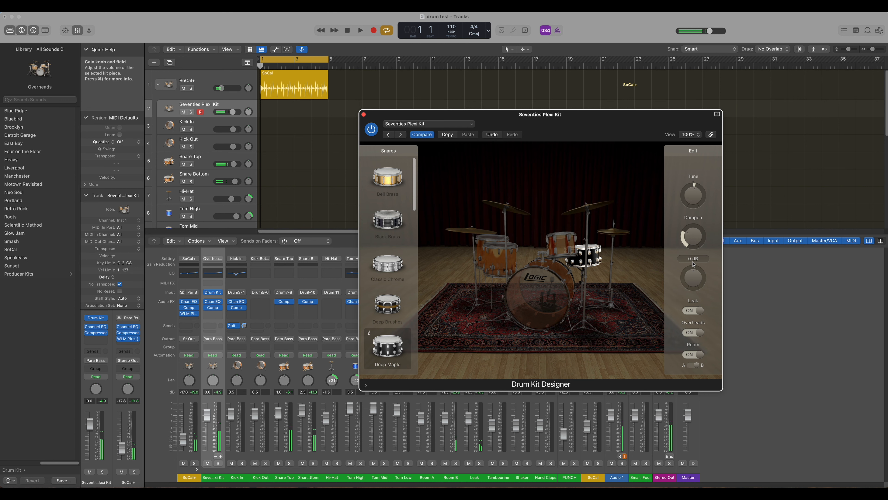
{"action": "mouse_move", "coordinate": [702, 260]}
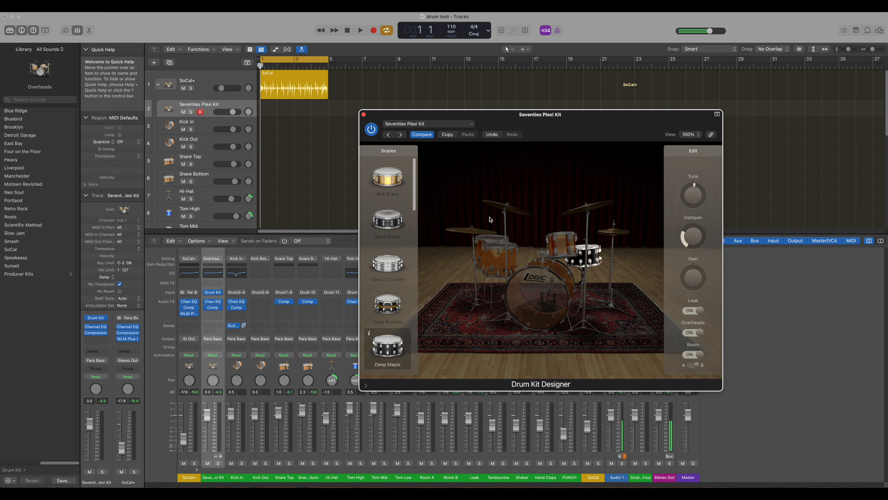
Audition the kick, crash and ride of the Seventies Plexi Kit and close Drum Kit Designer
{"action": "left_click", "coordinate": [538, 280]}
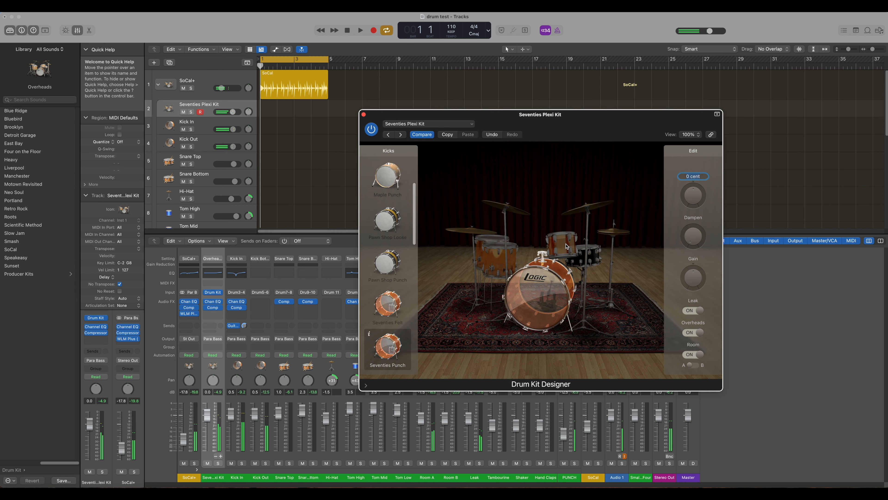
{"action": "left_click", "coordinate": [602, 227]}
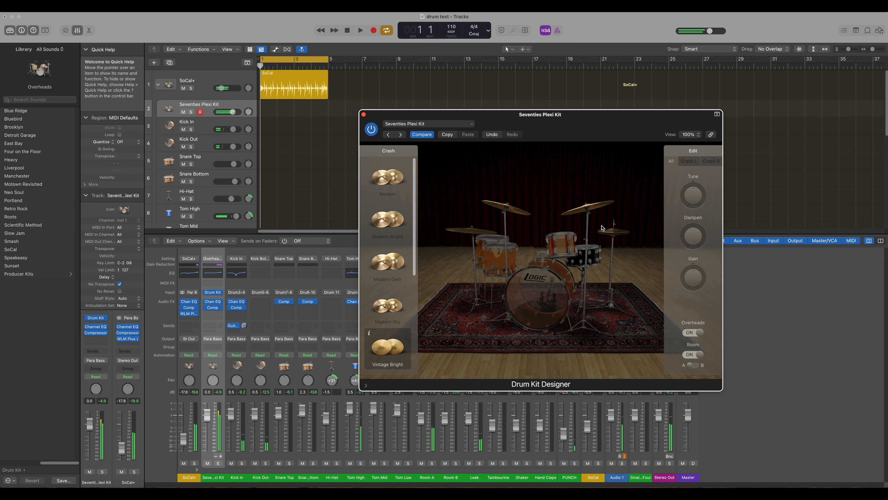
{"action": "left_click", "coordinate": [463, 232]}
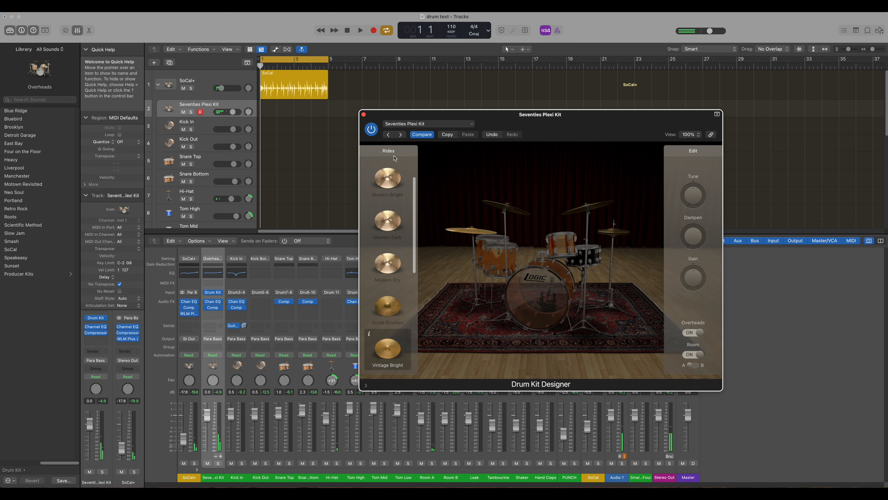
{"action": "left_click_drag", "start_coordinate": [579, 116], "coordinate": [569, 117]}
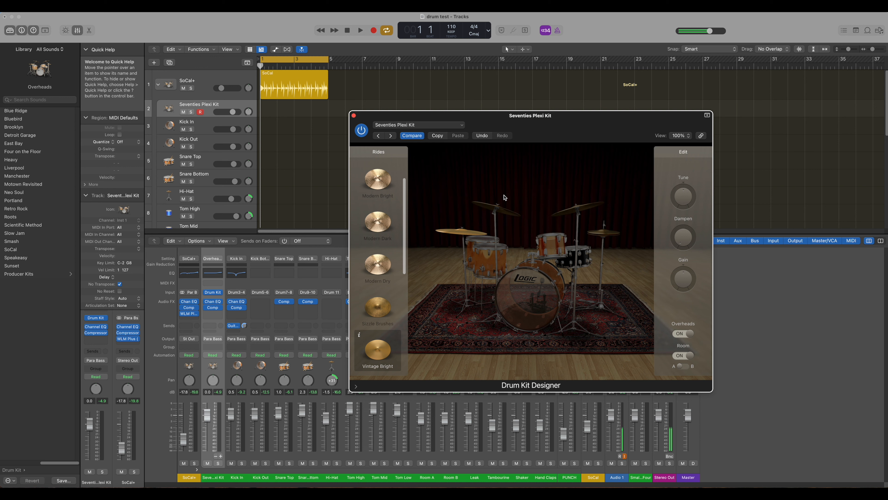
{"action": "left_click_drag", "start_coordinate": [562, 123], "coordinate": [559, 125]}
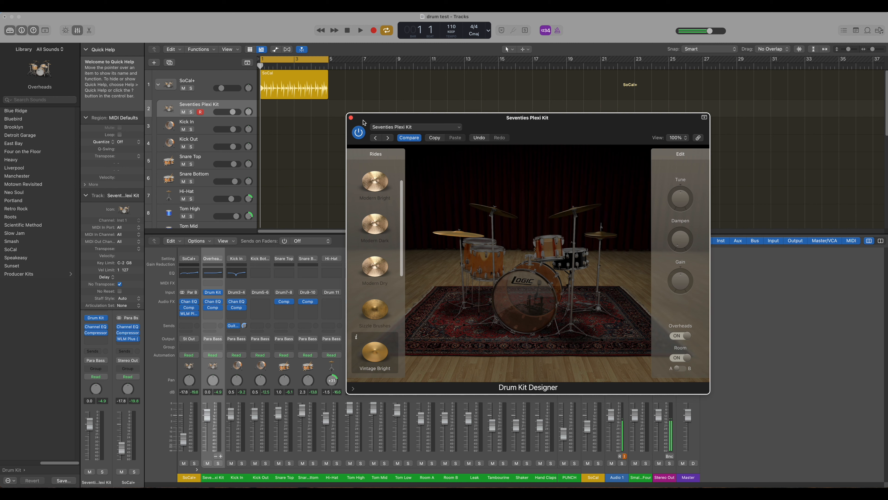
{"action": "left_click", "coordinate": [352, 118]}
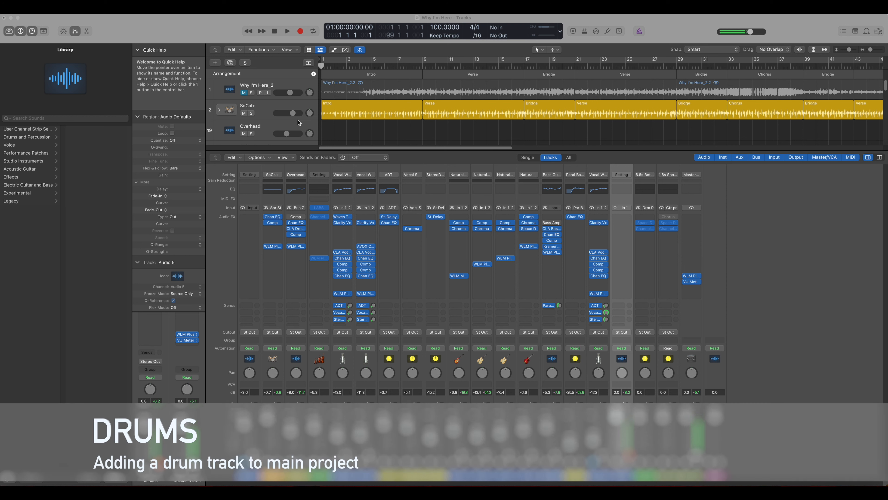
Look through the tracks of the Why I'm Here project, from the drums down to the bass and backup vocal
{"action": "scroll", "coordinate": [278, 118], "scroll_direction": "down", "scroll_amount": 4}
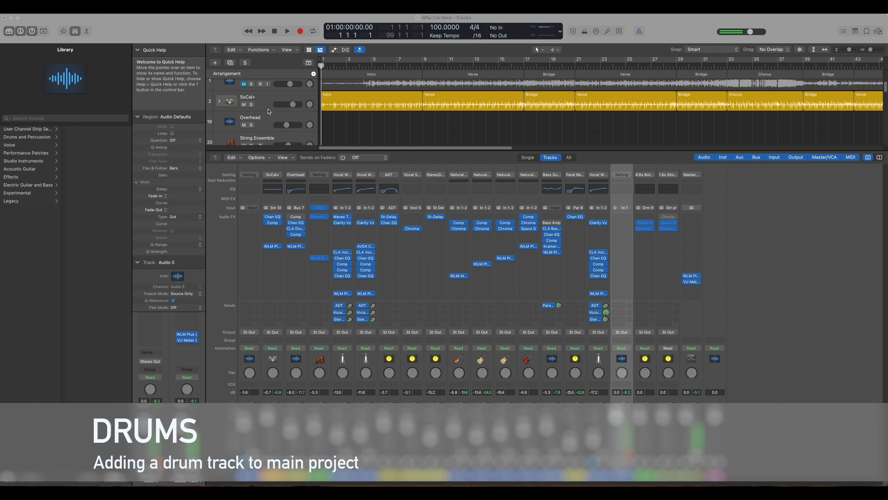
{"action": "scroll", "coordinate": [270, 112], "scroll_direction": "down", "scroll_amount": 3}
{"action": "scroll", "coordinate": [270, 113], "scroll_direction": "down", "scroll_amount": 8}
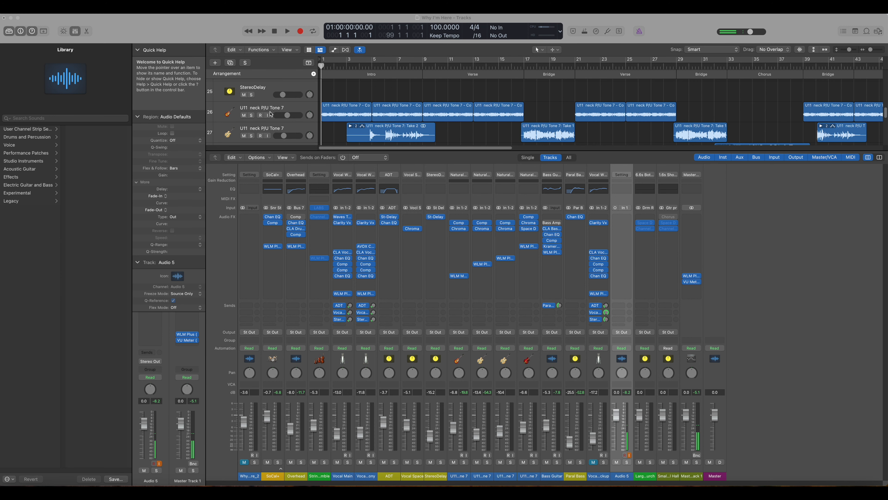
{"action": "scroll", "coordinate": [270, 113], "scroll_direction": "down", "scroll_amount": 1}
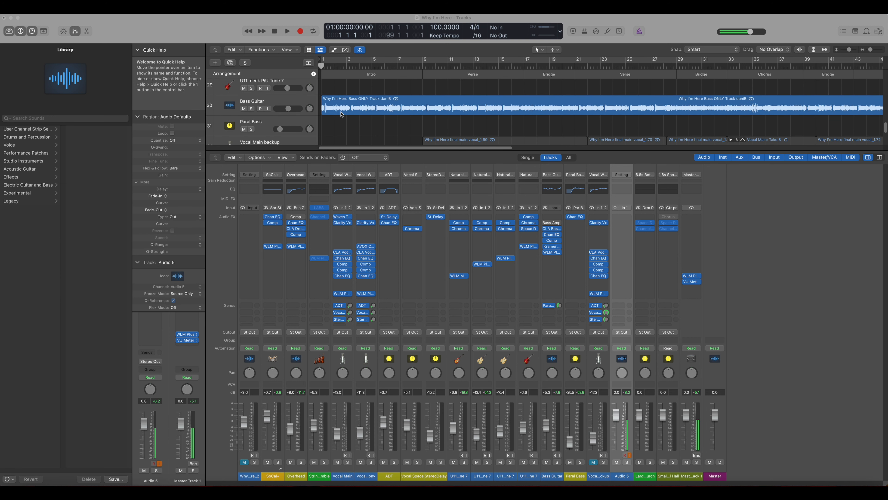
{"action": "scroll", "coordinate": [273, 123], "scroll_direction": "up", "scroll_amount": 12}
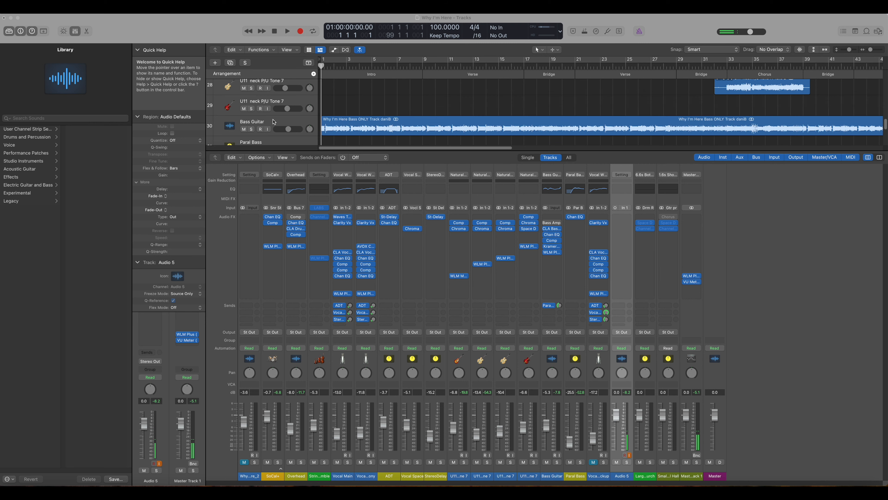
{"action": "scroll", "coordinate": [274, 121], "scroll_direction": "up", "scroll_amount": 2}
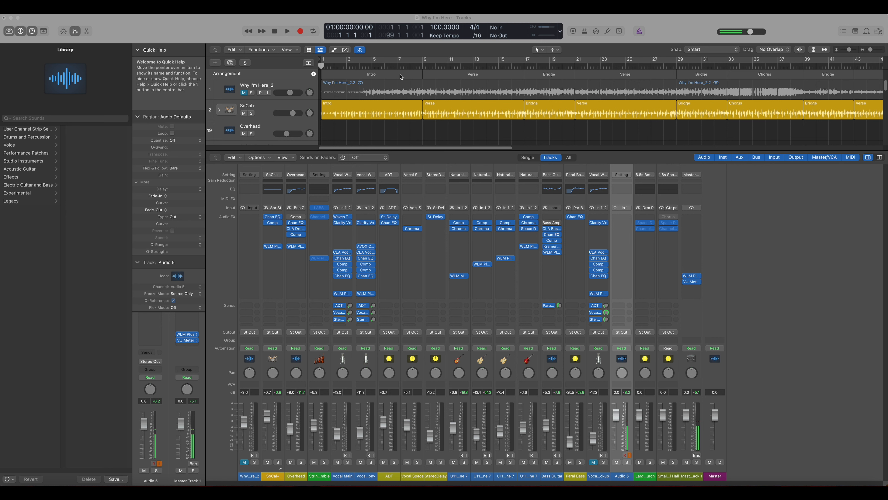
Select the first Verse marker in the arrangement track and look along the song's sections and matching drummer regions
{"action": "left_click", "coordinate": [386, 77]}
{"action": "left_click", "coordinate": [457, 74]}
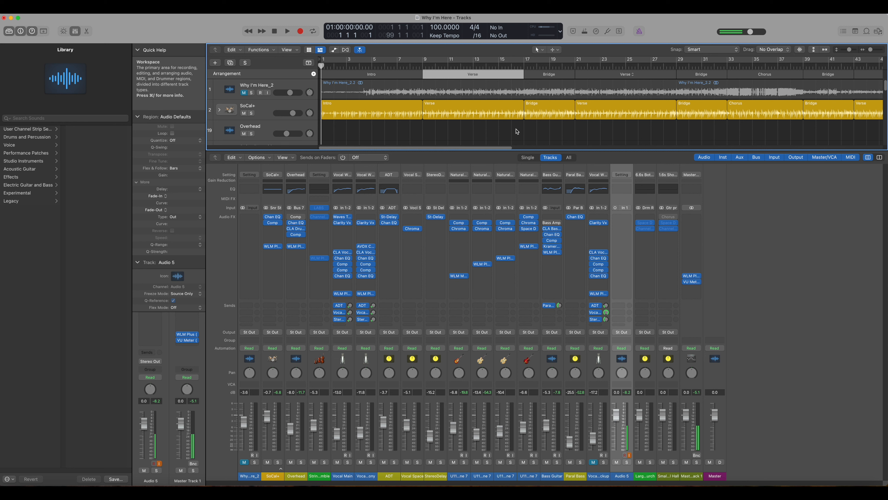
{"action": "left_click_drag", "start_coordinate": [500, 148], "coordinate": [606, 148]}
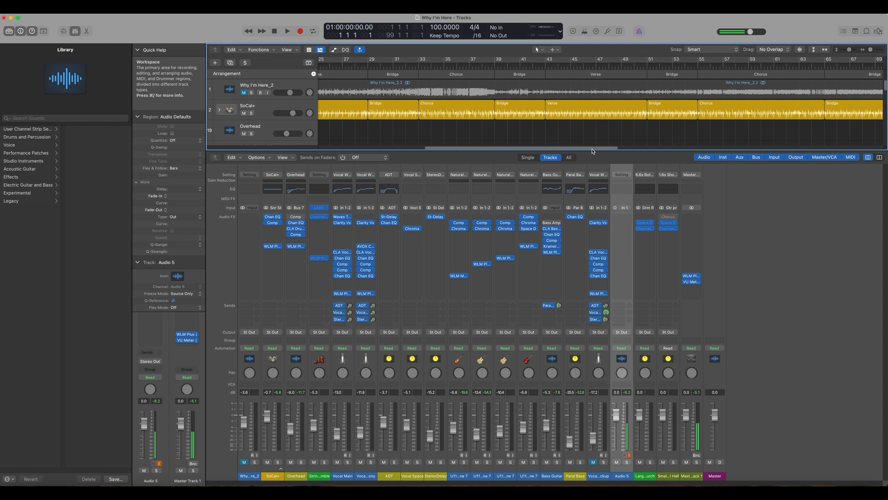
{"action": "left_click_drag", "start_coordinate": [590, 150], "coordinate": [434, 156]}
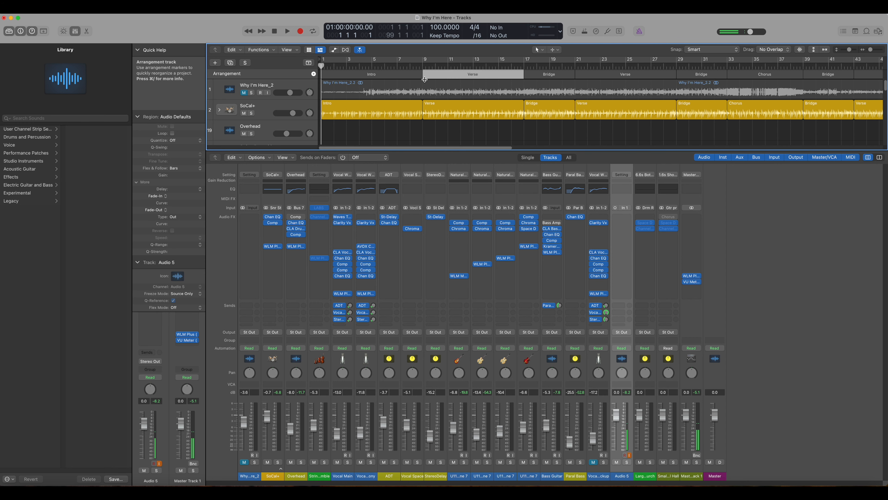
Check the Why I'm Here_2 track, show the SoCal+ track's drummer settings and expand its individual drum channels
{"action": "left_click", "coordinate": [286, 87]}
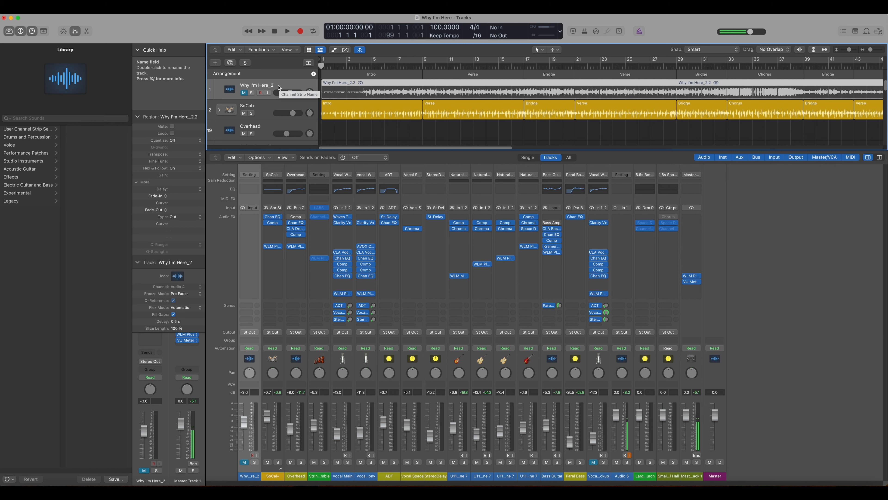
{"action": "left_click", "coordinate": [264, 107]}
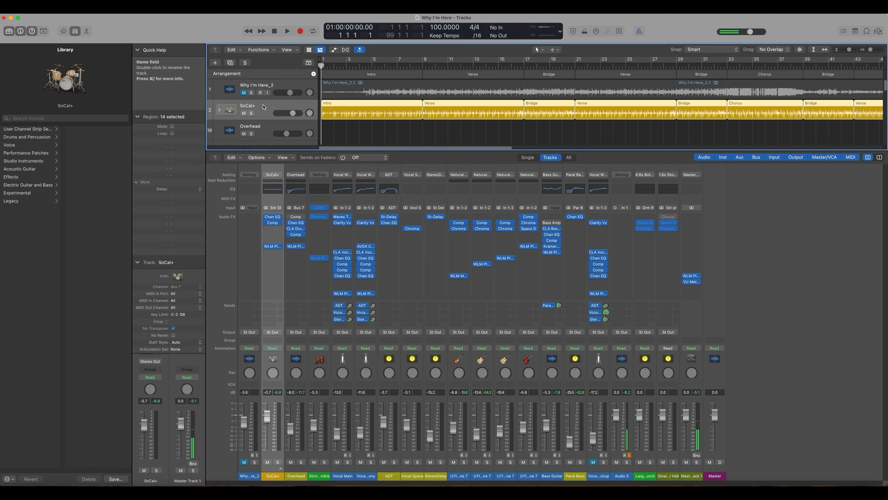
{"action": "mouse_move", "coordinate": [67, 68]}
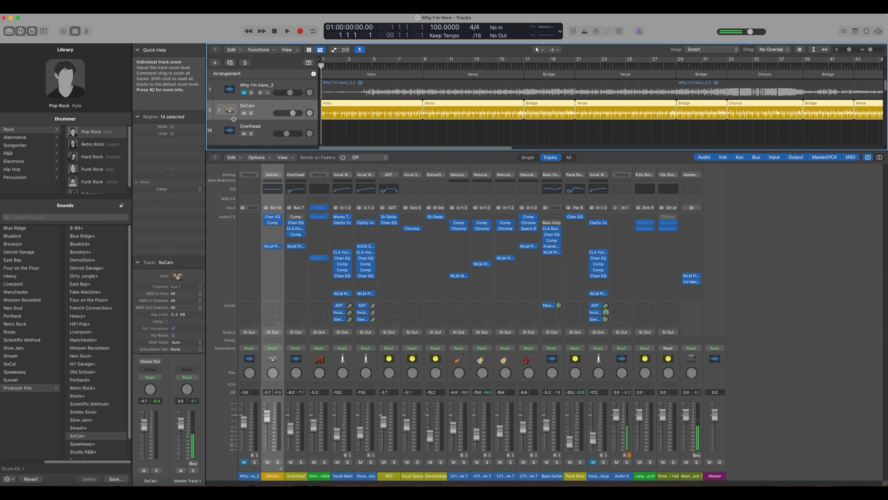
{"action": "left_click", "coordinate": [220, 111]}
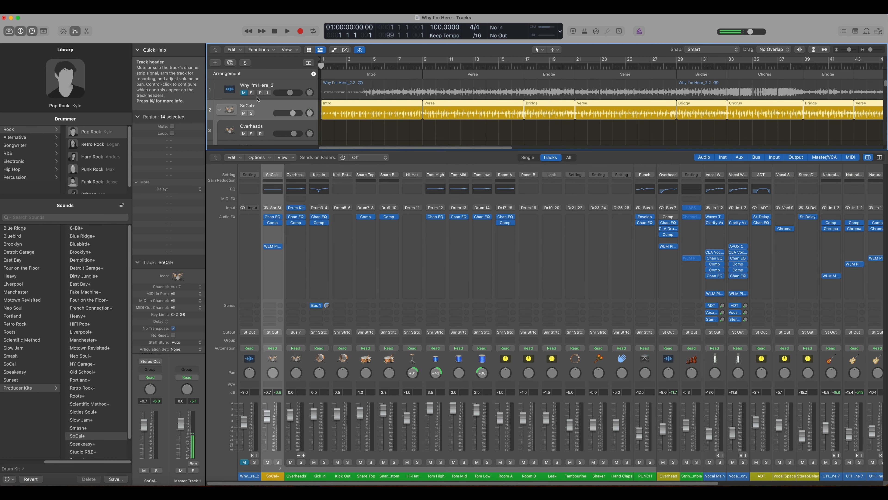
Select the SoCal+ kit's Overheads channel and open its Drum Kit Designer instrument
{"action": "scroll", "coordinate": [273, 114], "scroll_direction": "down", "scroll_amount": 1}
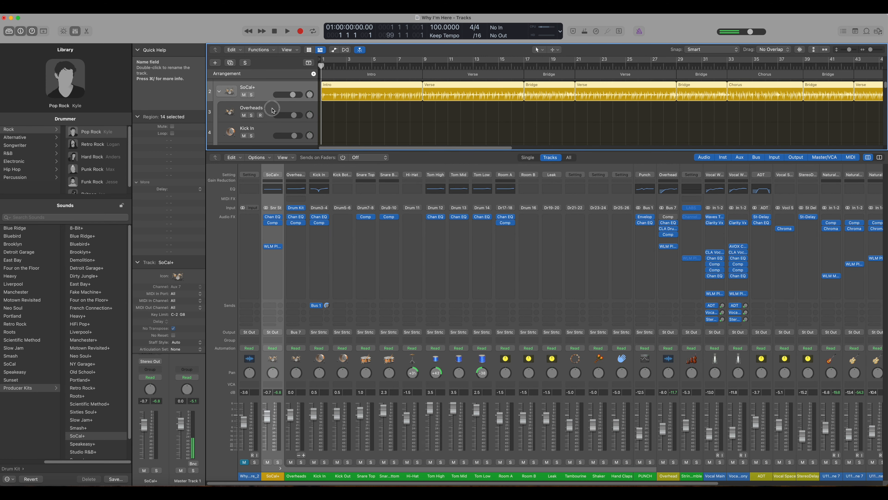
{"action": "left_click", "coordinate": [273, 110]}
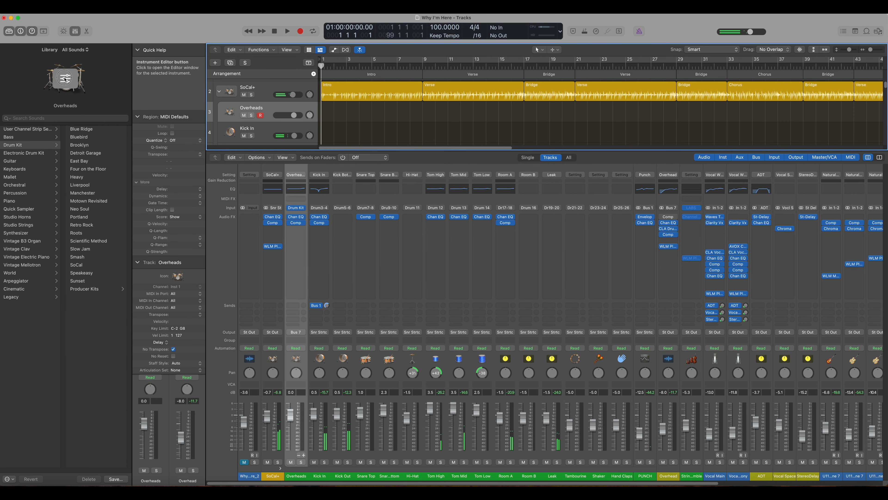
{"action": "left_click", "coordinate": [296, 207]}
{"action": "left_click_drag", "start_coordinate": [443, 121], "coordinate": [466, 120]}
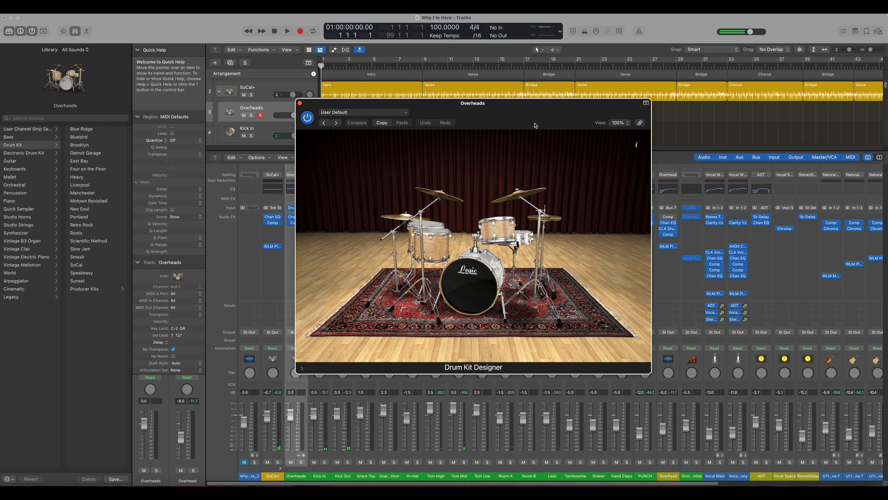
Audition the Overheads kit's snare, toms, kick, ride, crash and hi-hats without changing them, and close Drum Kit Designer
{"action": "left_click", "coordinate": [524, 241]}
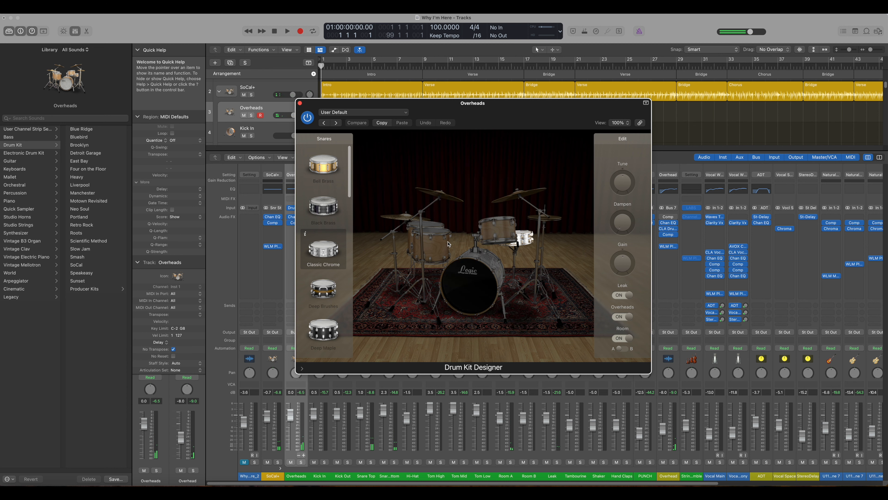
{"action": "left_click", "coordinate": [433, 244]}
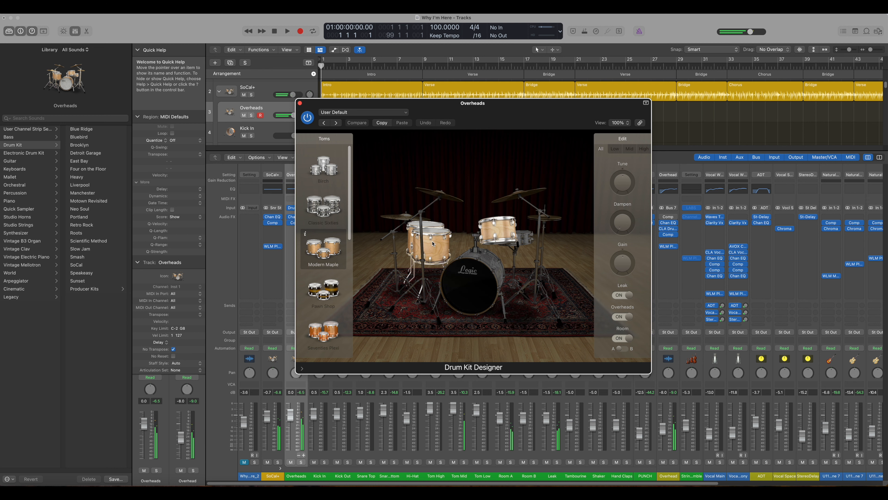
{"action": "left_click", "coordinate": [468, 280]}
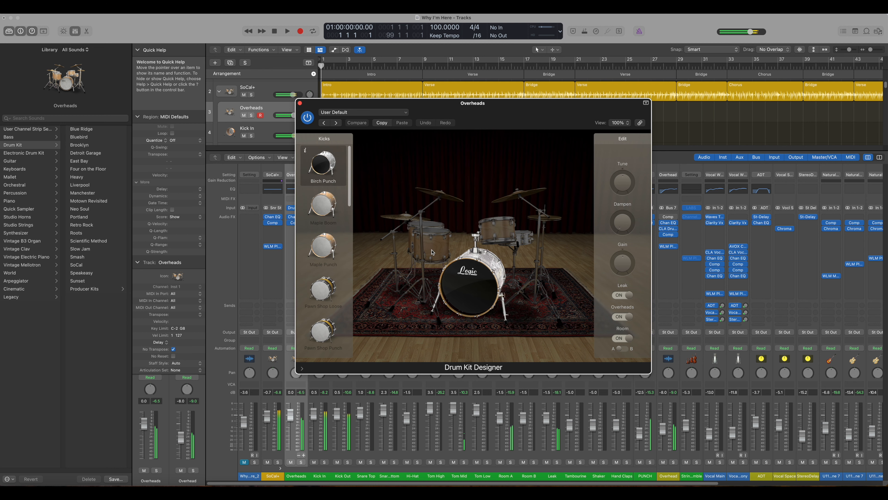
{"action": "left_click", "coordinate": [402, 220]}
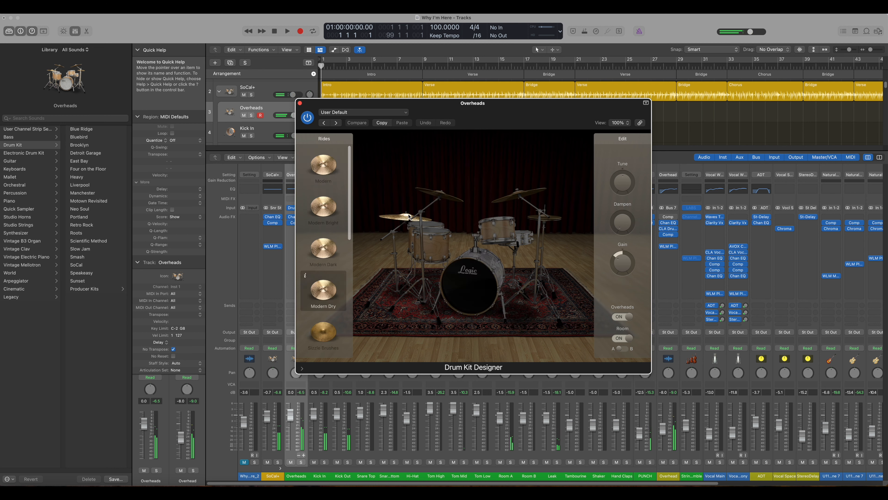
{"action": "left_click", "coordinate": [439, 192]}
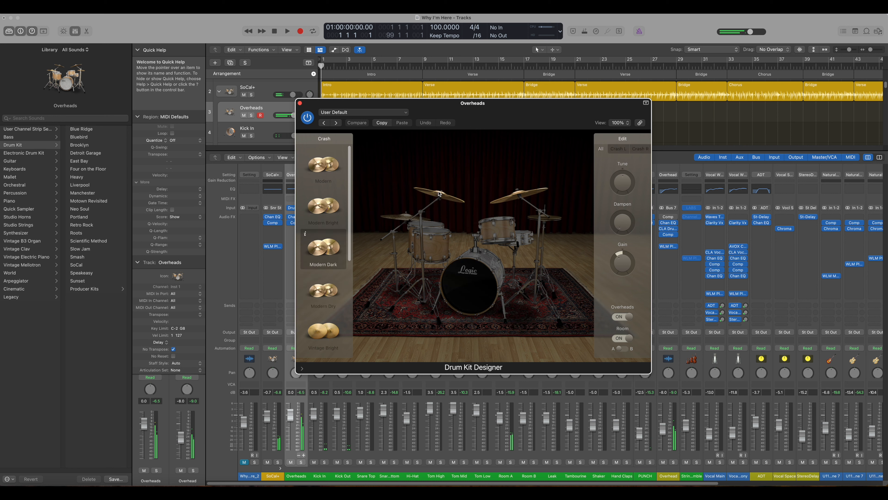
{"action": "left_click", "coordinate": [542, 220]}
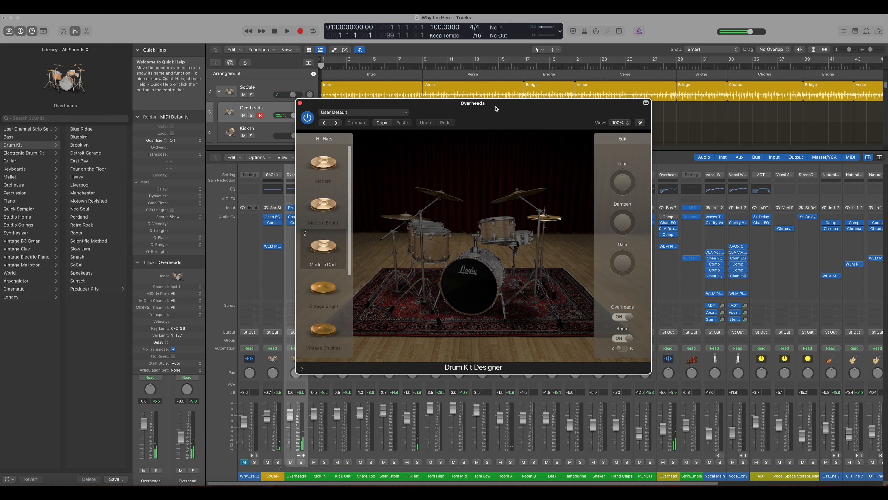
{"action": "left_click_drag", "start_coordinate": [496, 112], "coordinate": [517, 129]}
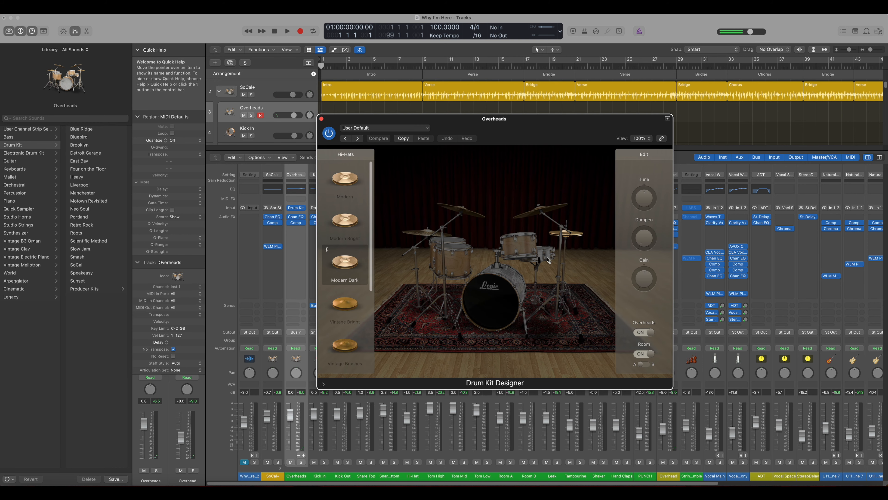
{"action": "left_click", "coordinate": [321, 118]}
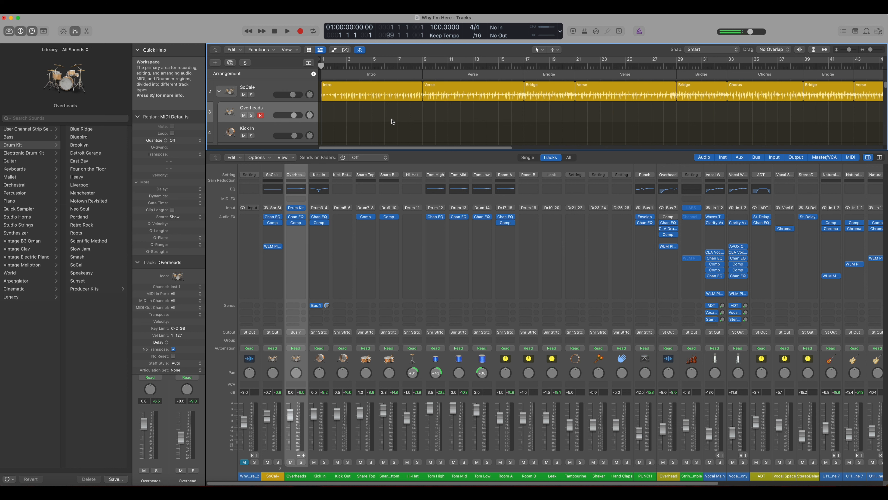
Review the drum and vocal tracks of the project and play the song from the start
{"action": "scroll", "coordinate": [429, 111], "scroll_direction": "down", "scroll_amount": 10}
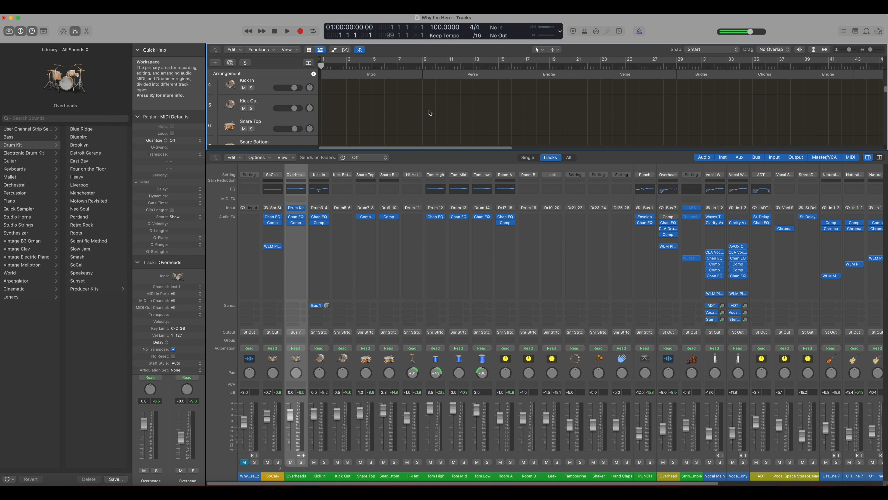
{"action": "scroll", "coordinate": [429, 116], "scroll_direction": "down", "scroll_amount": 8}
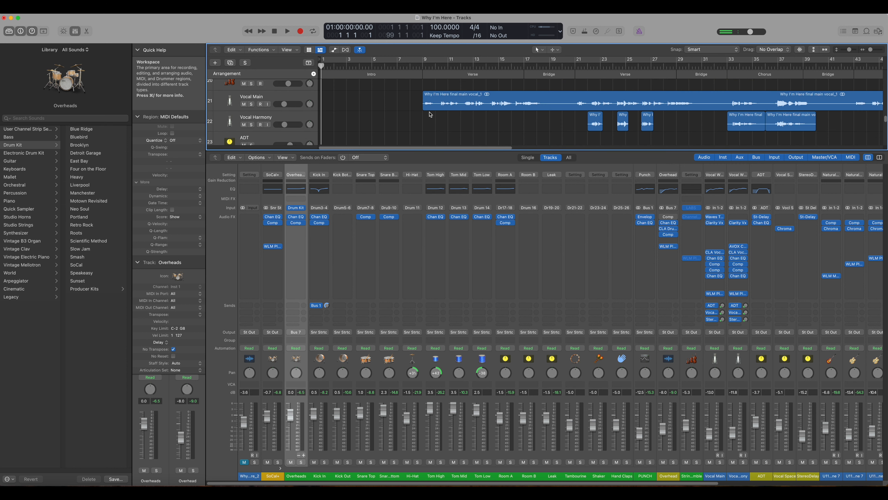
{"action": "scroll", "coordinate": [413, 115], "scroll_direction": "up", "scroll_amount": 18}
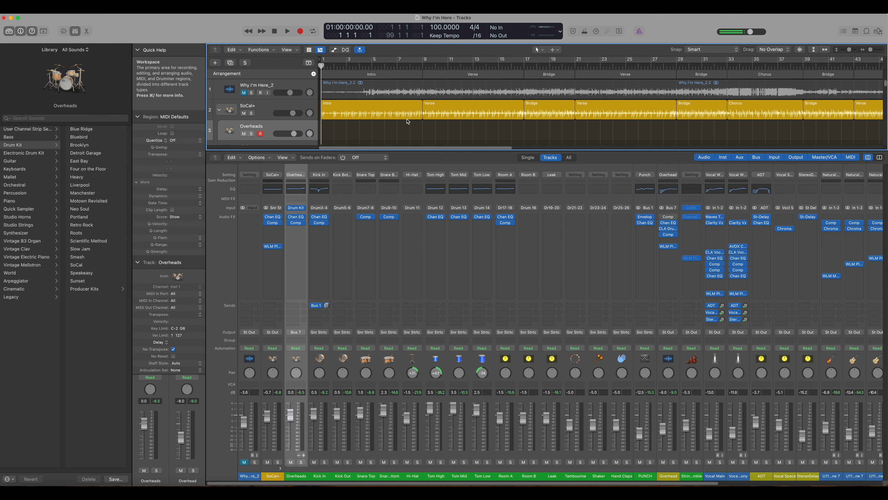
{"action": "key", "text": "space"}
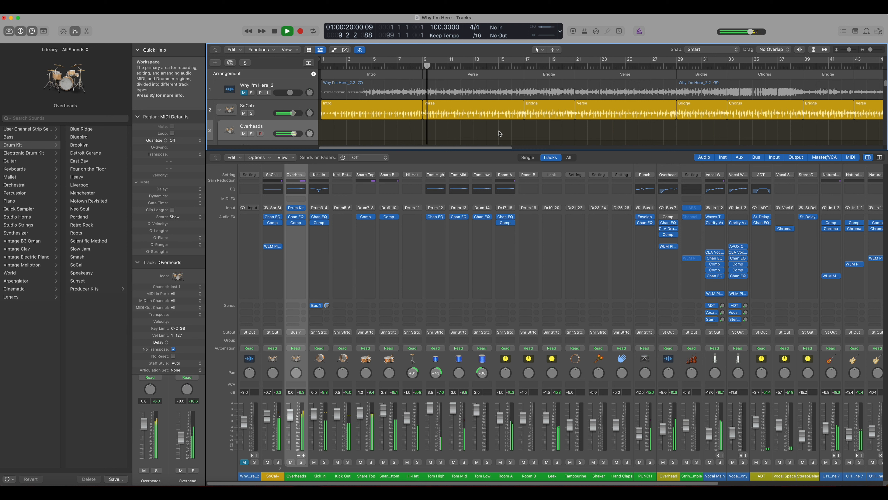
Stop playback, set a cycle area from bar 8 to bar 10, and solo the Audio 5 and SoCal+ tracks
{"action": "key", "text": "space"}
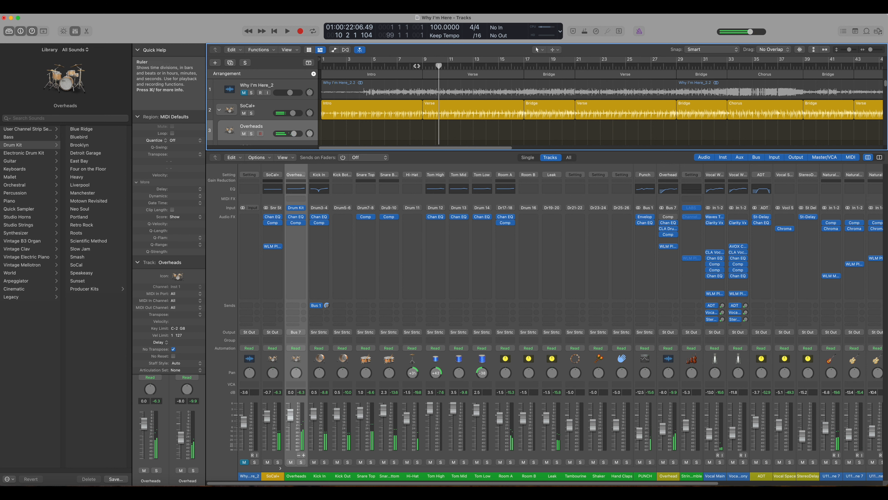
{"action": "left_click_drag", "start_coordinate": [408, 62], "coordinate": [440, 62]}
{"action": "left_click", "coordinate": [251, 113]}
{"action": "left_click", "coordinate": [251, 113]}
{"action": "scroll", "coordinate": [275, 113], "scroll_direction": "down", "scroll_amount": 10}
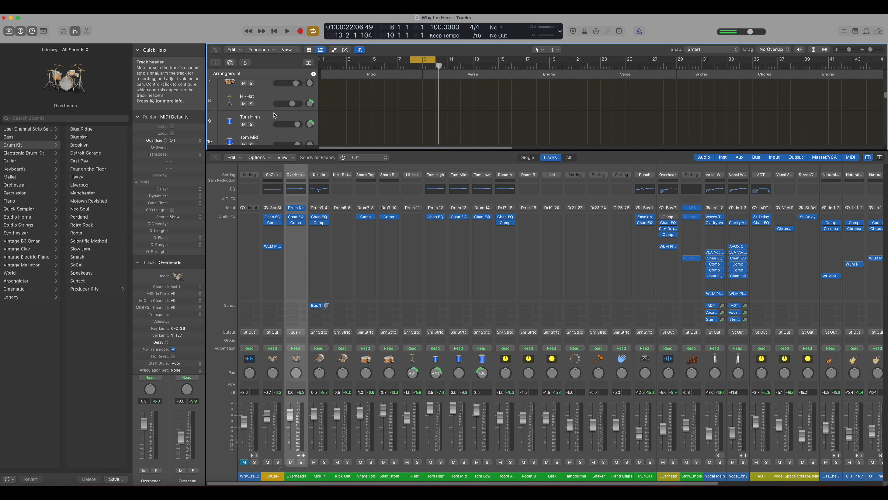
{"action": "scroll", "coordinate": [275, 120], "scroll_direction": "down", "scroll_amount": 6}
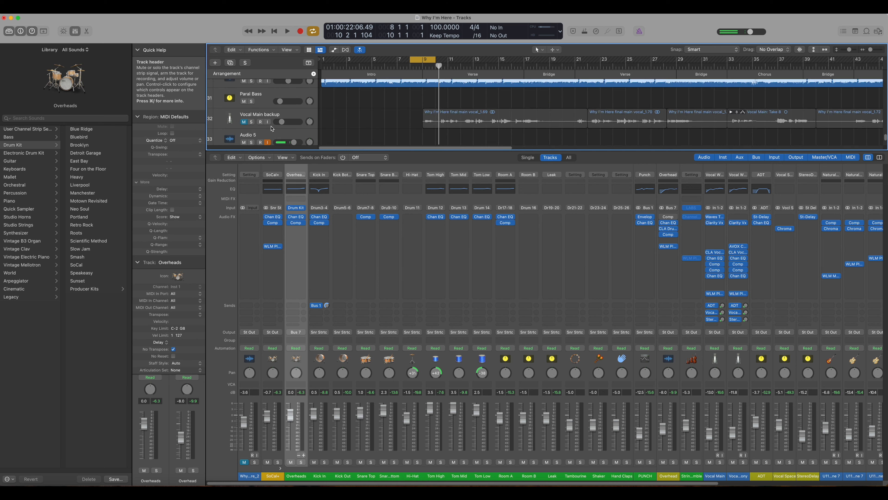
{"action": "left_click", "coordinate": [251, 104]}
{"action": "scroll", "coordinate": [279, 130], "scroll_direction": "up", "scroll_amount": 14}
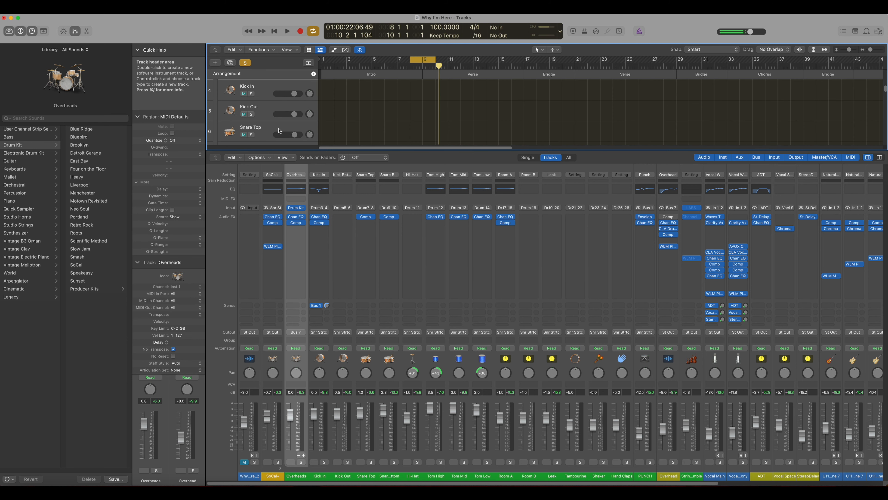
{"action": "scroll", "coordinate": [279, 130], "scroll_direction": "up", "scroll_amount": 3}
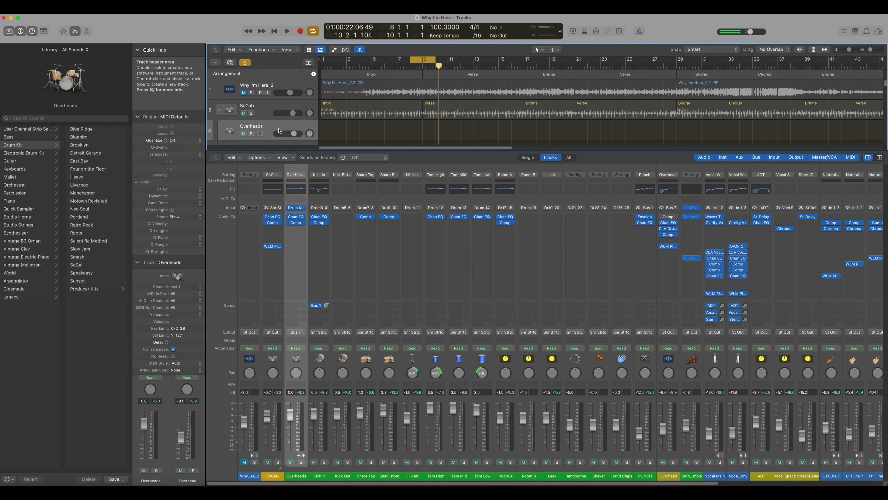
{"action": "left_click", "coordinate": [251, 113]}
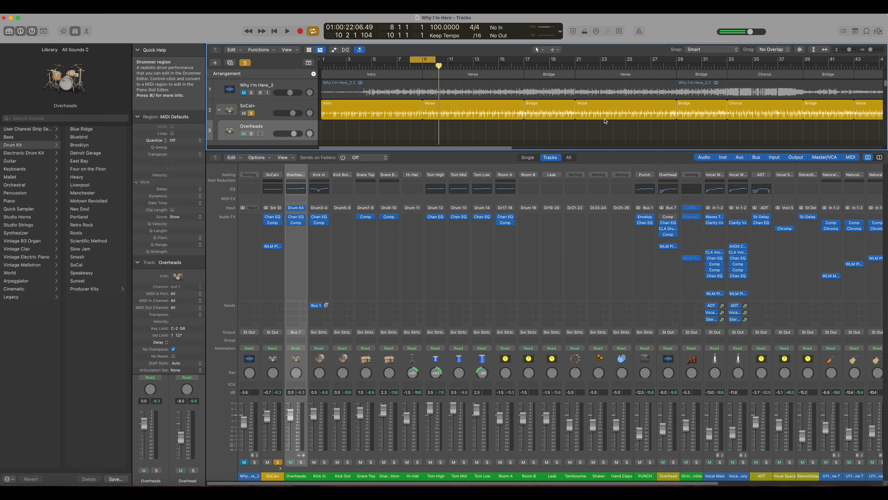
Play the soloed drums from Intro into Verse, then move the cycle area to the Verse-to-Bridge change near bar 17 and play it
{"action": "key", "text": "space"}
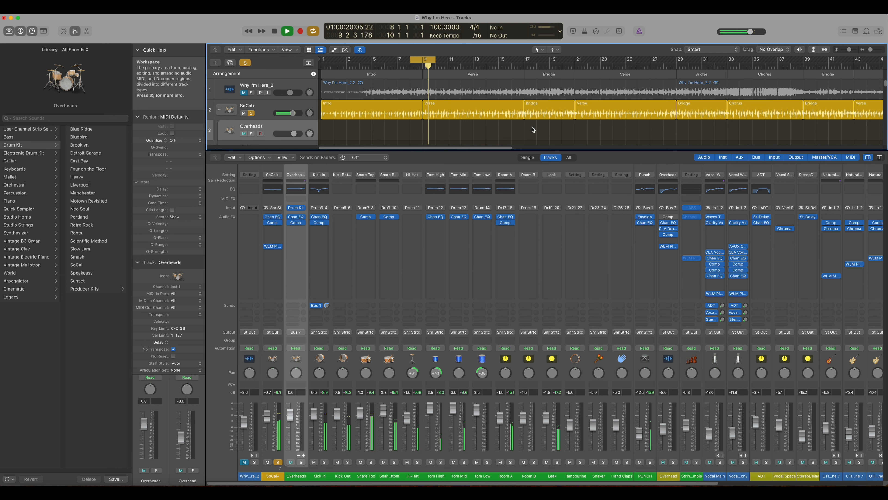
{"action": "key", "text": "space"}
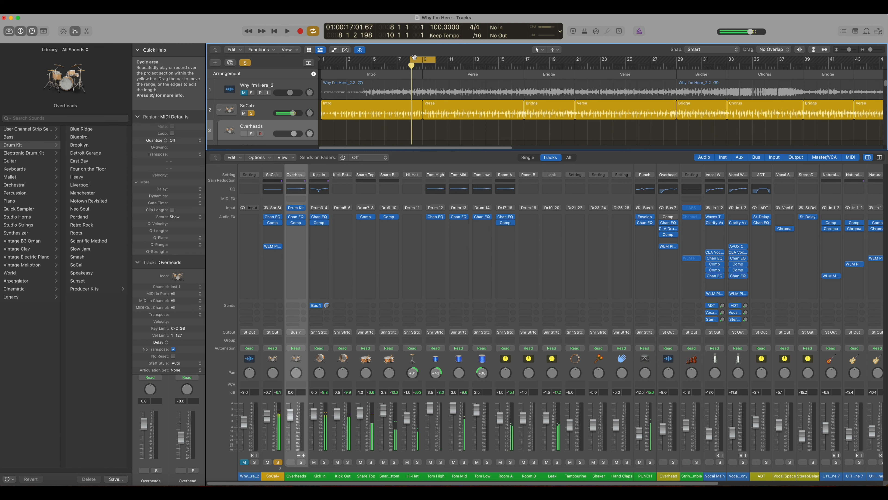
{"action": "left_click_drag", "start_coordinate": [418, 62], "coordinate": [452, 60]}
{"action": "left_click_drag", "start_coordinate": [527, 60], "coordinate": [553, 59]}
{"action": "key", "text": "space"}
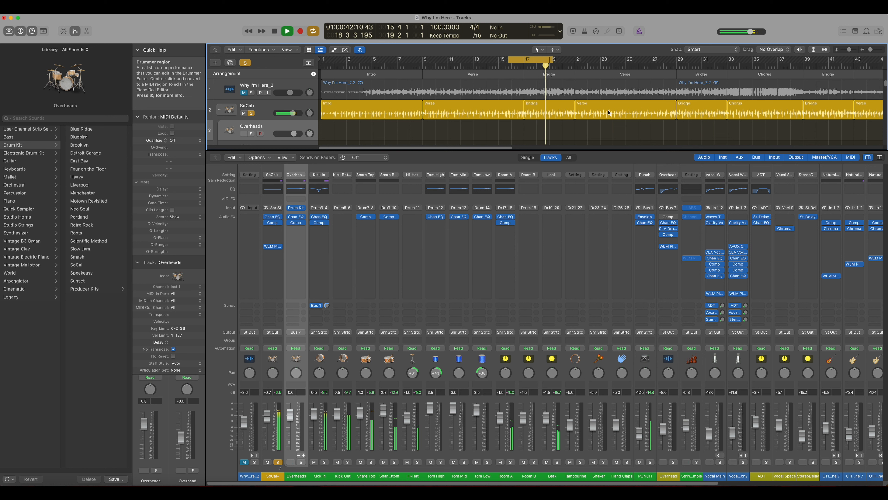
{"action": "key", "text": "space"}
Move the cycle area to the Bridge-to-Chorus change around bar 33 and listen to the soloed drums there
{"action": "left_click_drag", "start_coordinate": [531, 60], "coordinate": [735, 60]}
{"action": "key", "text": "space"}
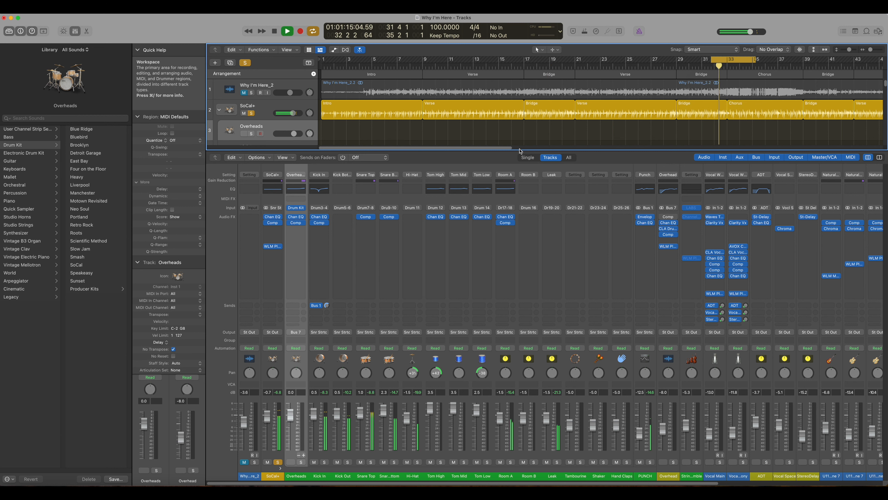
{"action": "left_click_drag", "start_coordinate": [510, 148], "coordinate": [641, 153]}
{"action": "key", "text": "space"}
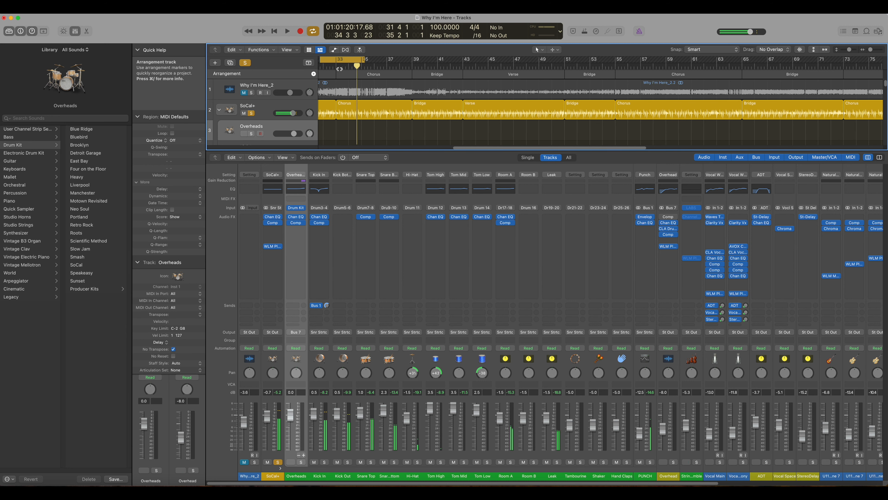
Move the cycle area to the end of the song and adjust it to span bars 92 to 96 around the Outro
{"action": "left_click_drag", "start_coordinate": [348, 59], "coordinate": [887, 77]}
{"action": "left_click_drag", "start_coordinate": [613, 147], "coordinate": [772, 153]}
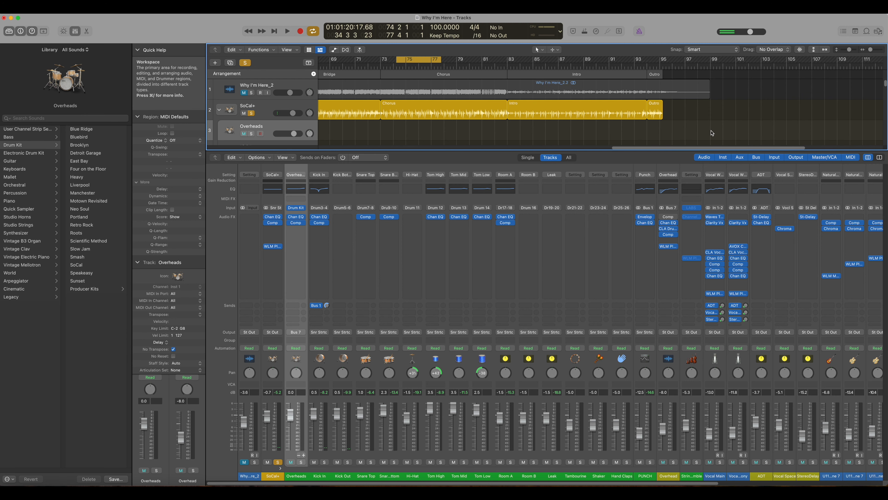
{"action": "left_click_drag", "start_coordinate": [421, 59], "coordinate": [577, 66]}
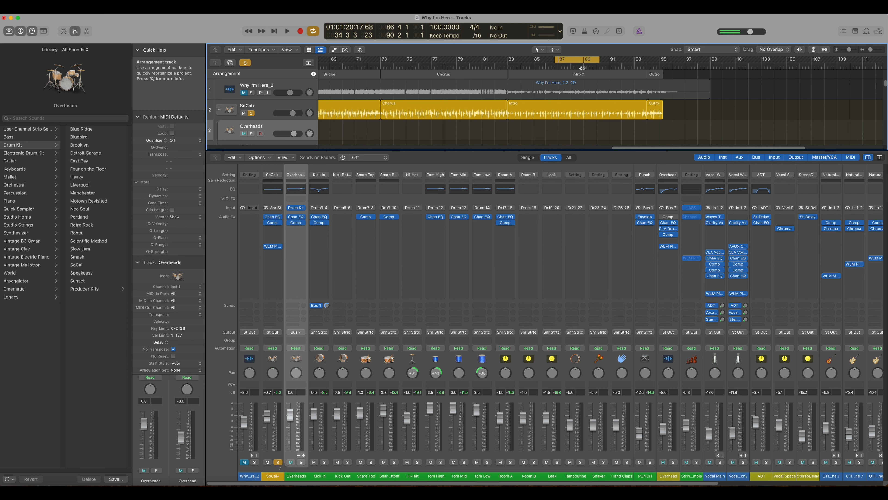
{"action": "left_click_drag", "start_coordinate": [574, 60], "coordinate": [650, 63]}
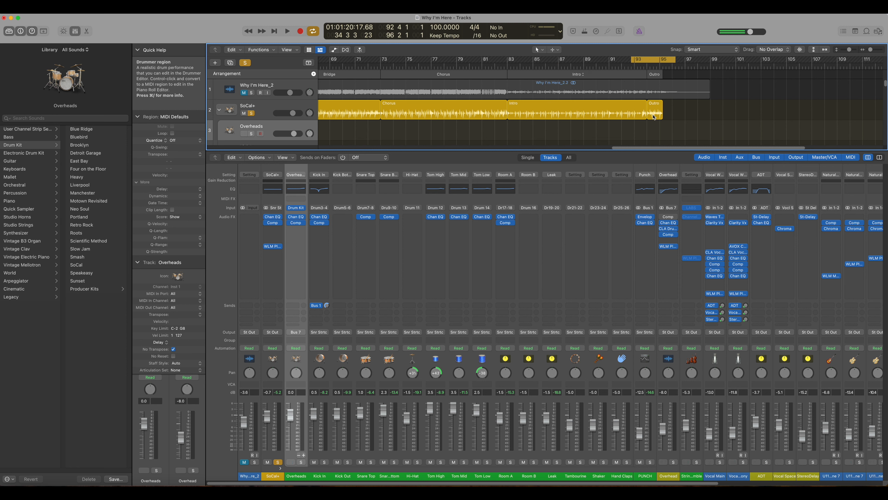
{"action": "left_click_drag", "start_coordinate": [632, 60], "coordinate": [622, 60]}
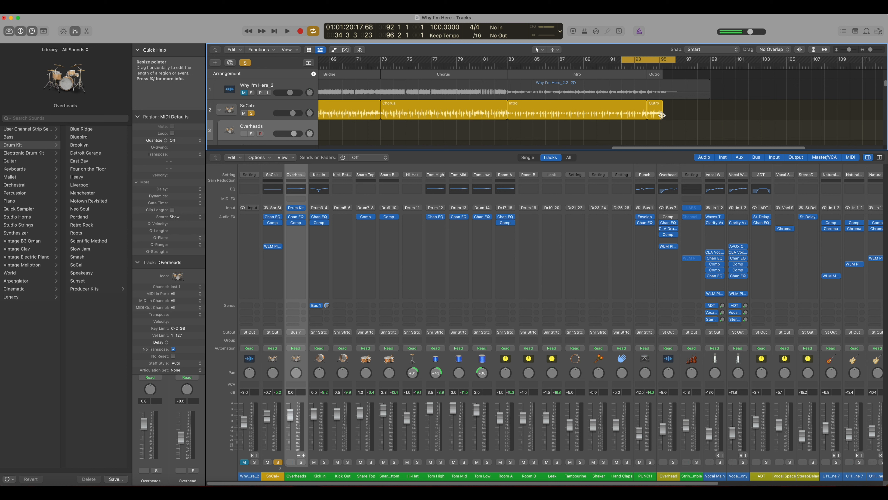
Try extending the SoCal+ Outro region by about half a bar, undo it, and play the original ending
{"action": "left_click_drag", "start_coordinate": [662, 115], "coordinate": [671, 123]}
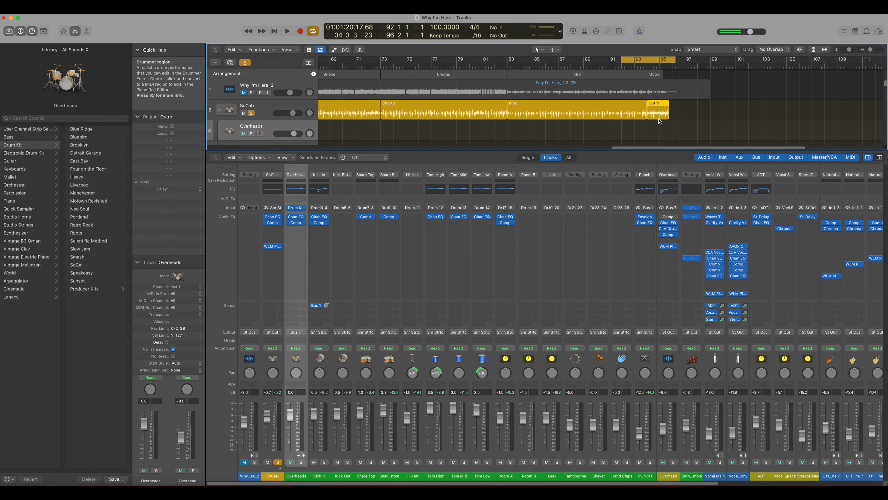
{"action": "key", "text": "super+z"}
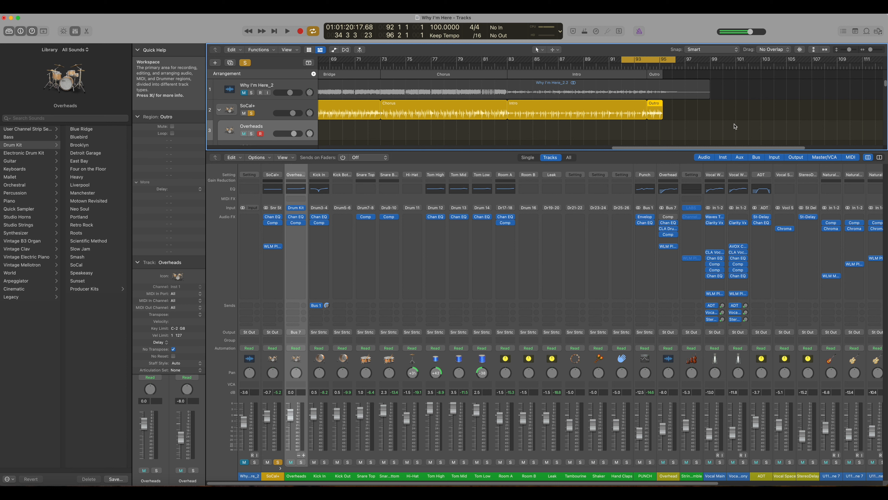
{"action": "key", "text": "space"}
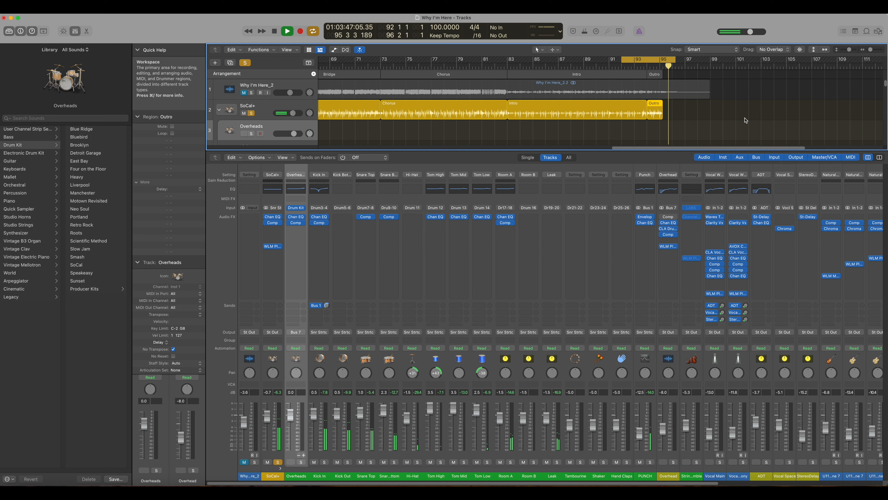
{"action": "key", "text": "space"}
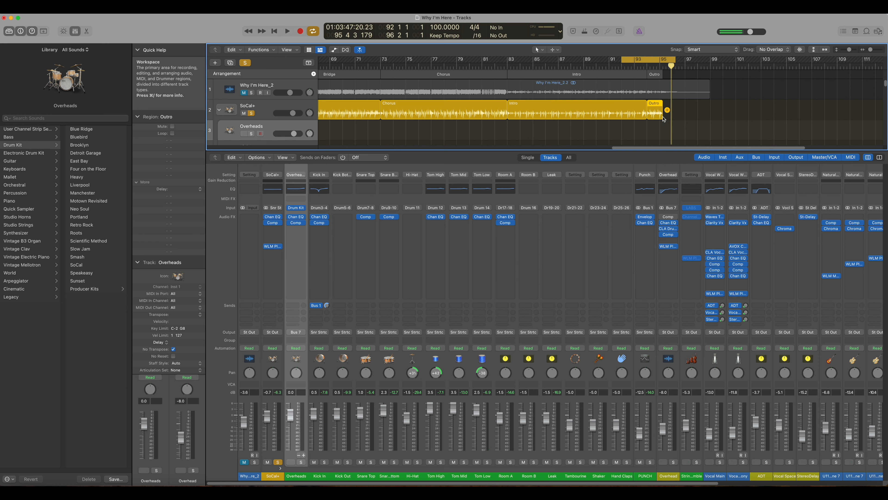
Extend the SoCal+ Outro region by about half a bar, play the ending, then shorten the region to end just before bar 95
{"action": "left_click_drag", "start_coordinate": [662, 117], "coordinate": [664, 119]}
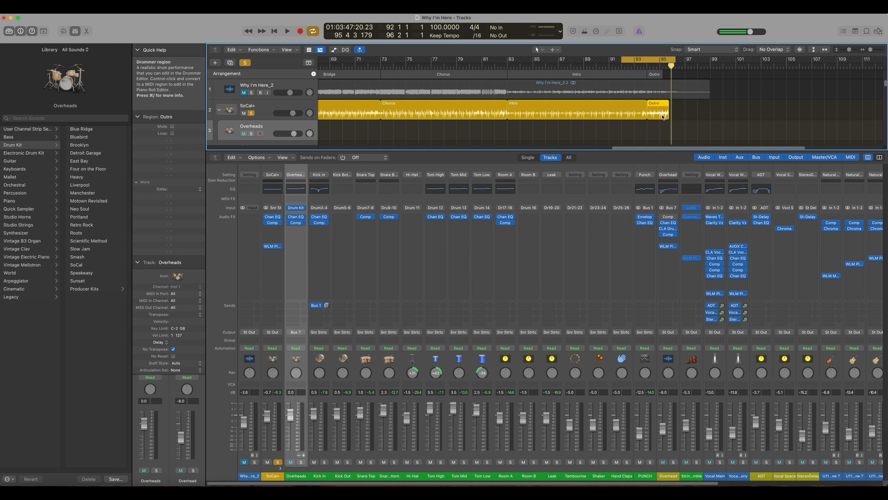
{"action": "key", "text": "space"}
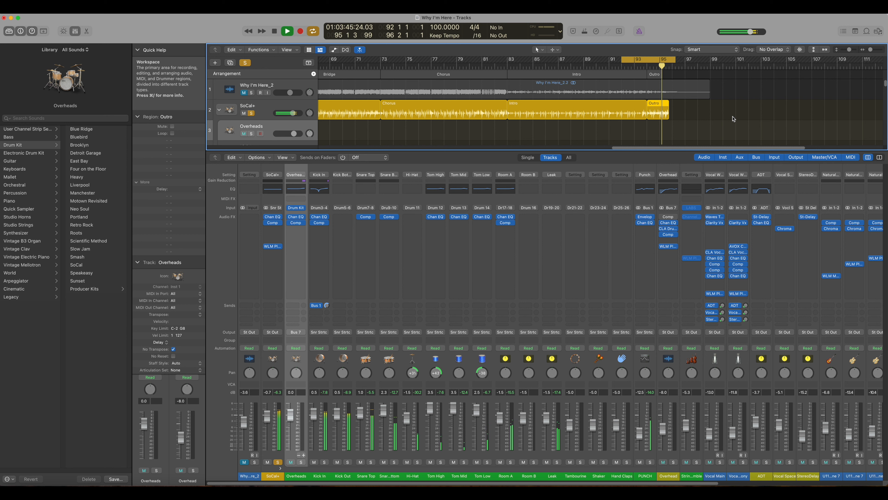
{"action": "key", "text": "space"}
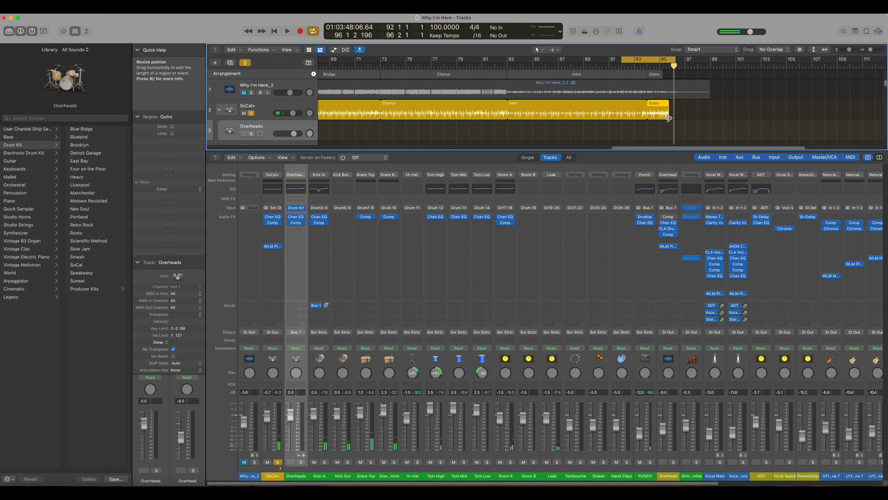
{"action": "left_click_drag", "start_coordinate": [669, 118], "coordinate": [660, 119]}
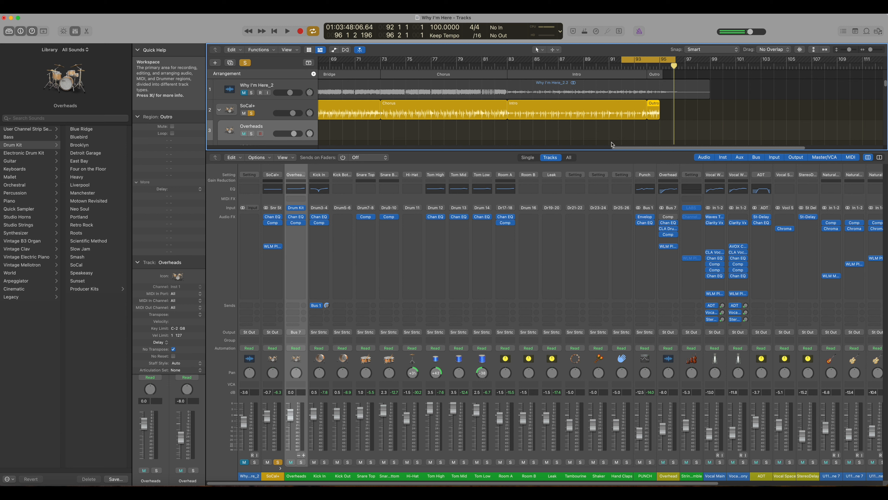
Open Drum Kit Designer for the SoCal+ Overheads channel, audition its snare without changing it, and close the instrument
{"action": "left_click_drag", "start_coordinate": [625, 148], "coordinate": [322, 146]}
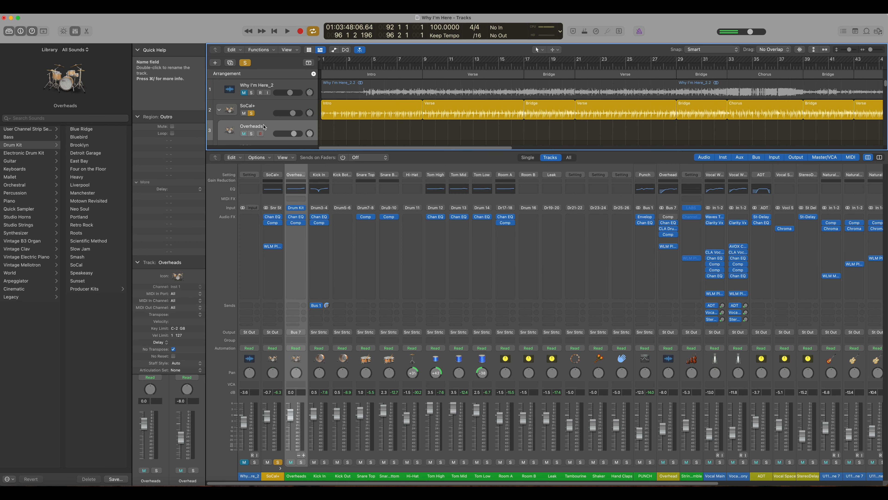
{"action": "double_click", "coordinate": [230, 131]}
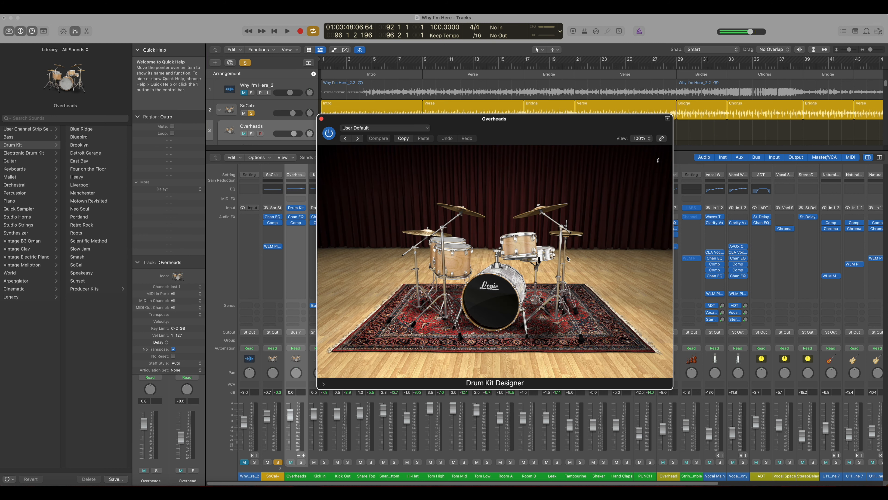
{"action": "left_click", "coordinate": [549, 253]}
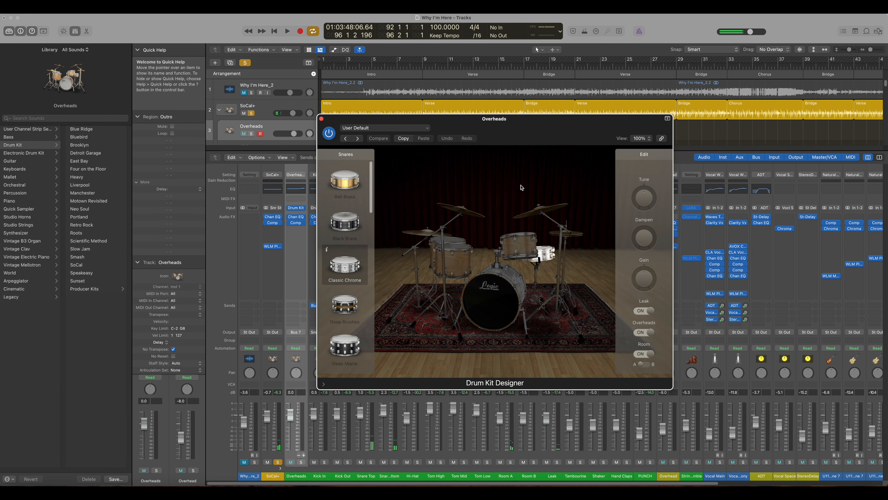
{"action": "left_click", "coordinate": [320, 119]}
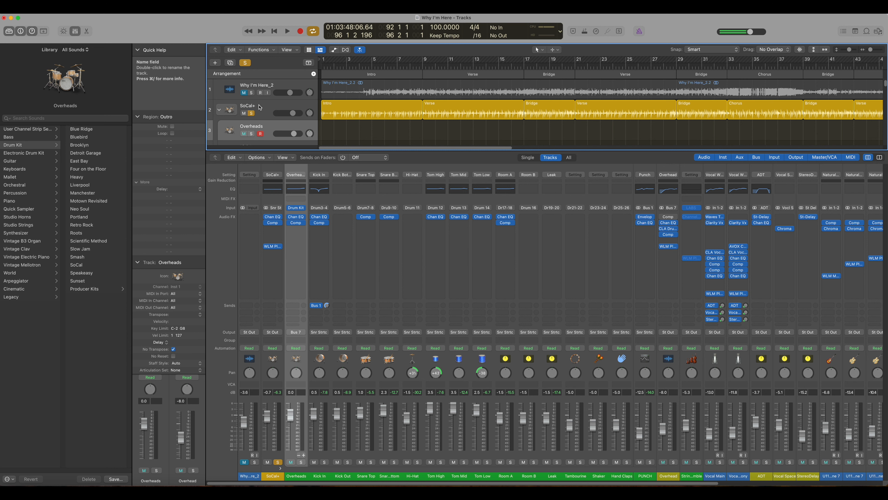
Remove the solo from the SoCal+ and Audio 5 tracks
{"action": "left_click", "coordinate": [251, 114]}
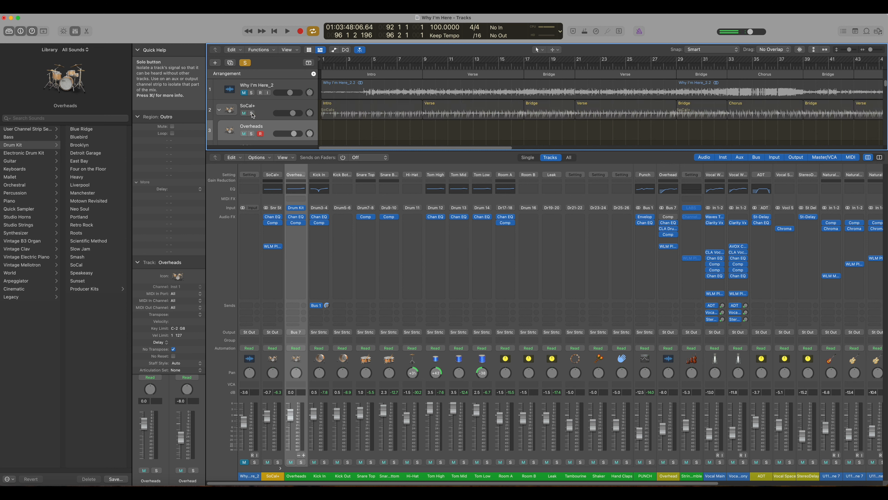
{"action": "scroll", "coordinate": [276, 118], "scroll_direction": "down", "scroll_amount": 5}
{"action": "scroll", "coordinate": [277, 119], "scroll_direction": "down", "scroll_amount": 15}
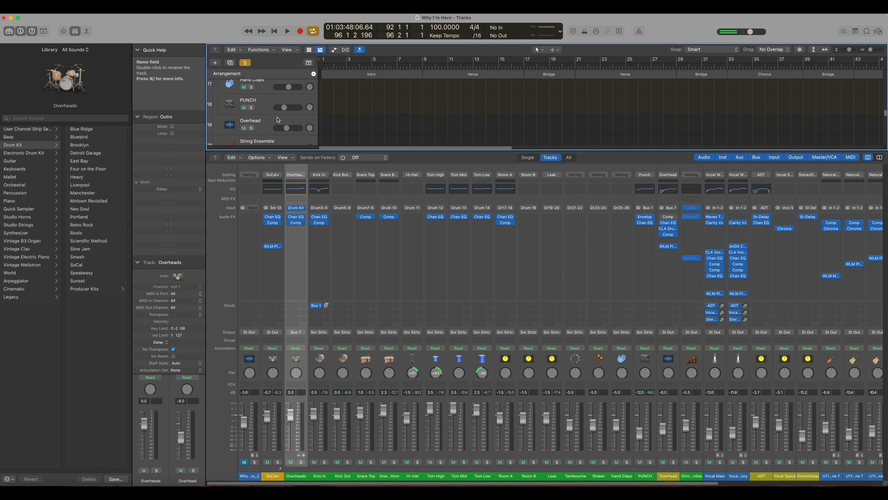
{"action": "scroll", "coordinate": [277, 117], "scroll_direction": "down", "scroll_amount": 3}
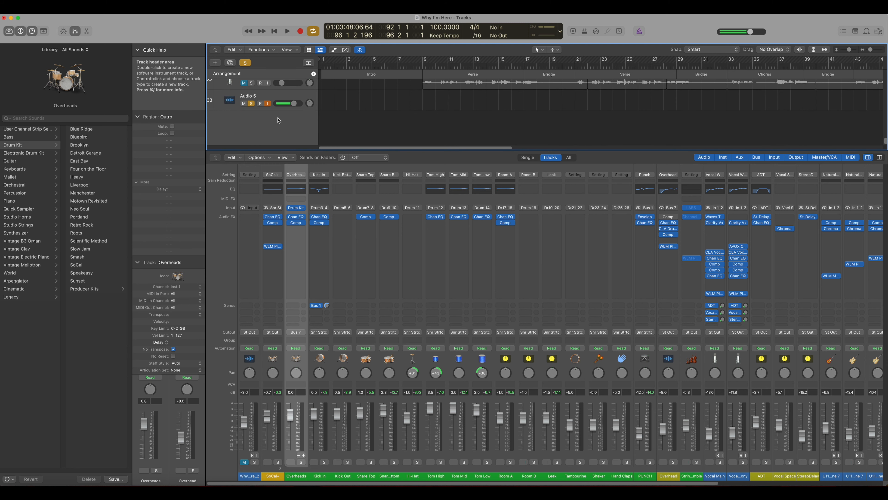
{"action": "left_click", "coordinate": [252, 104]}
{"action": "scroll", "coordinate": [273, 119], "scroll_direction": "up", "scroll_amount": 15}
{"action": "scroll", "coordinate": [273, 121], "scroll_direction": "up", "scroll_amount": 10}
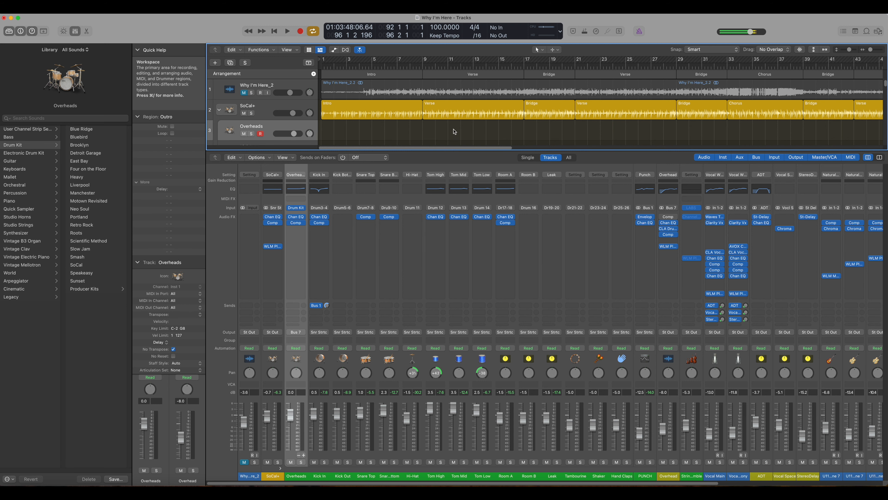
{"action": "scroll", "coordinate": [277, 116], "scroll_direction": "down", "scroll_amount": 1}
{"action": "scroll", "coordinate": [278, 116], "scroll_direction": "up", "scroll_amount": 1}
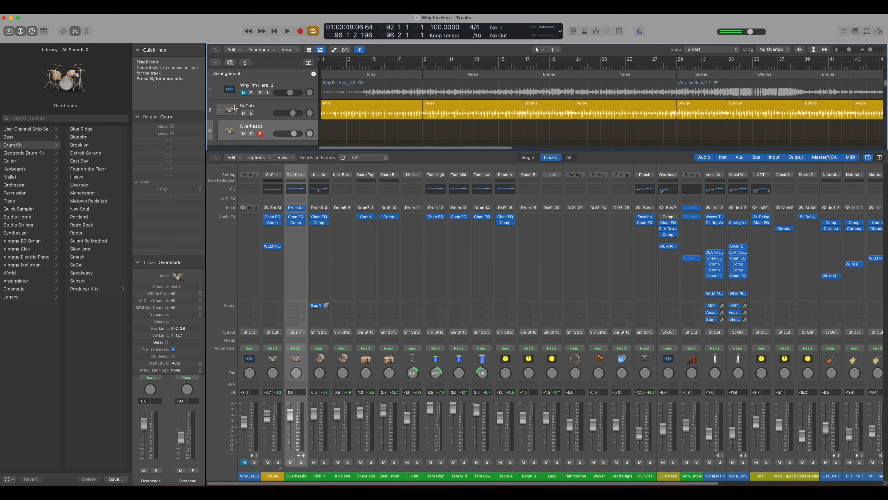
Collapse the SoCal+ track's individual drum channels and review the project's vocal and guitar tracks
{"action": "left_click", "coordinate": [219, 109]}
{"action": "scroll", "coordinate": [254, 112], "scroll_direction": "down", "scroll_amount": 2}
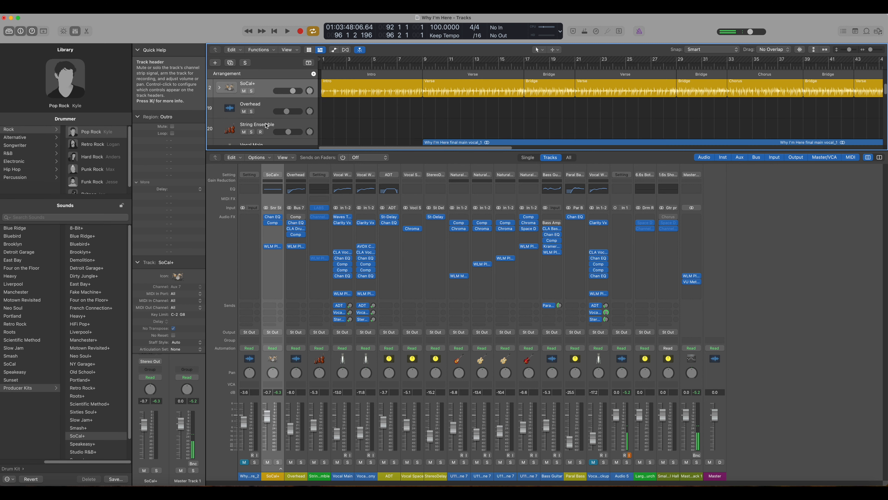
{"action": "scroll", "coordinate": [289, 113], "scroll_direction": "down", "scroll_amount": 5}
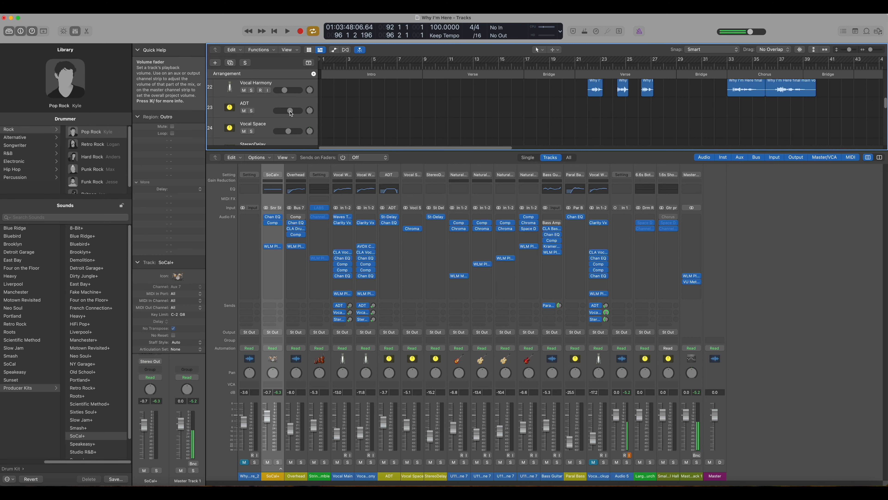
{"action": "scroll", "coordinate": [290, 114], "scroll_direction": "down", "scroll_amount": 2}
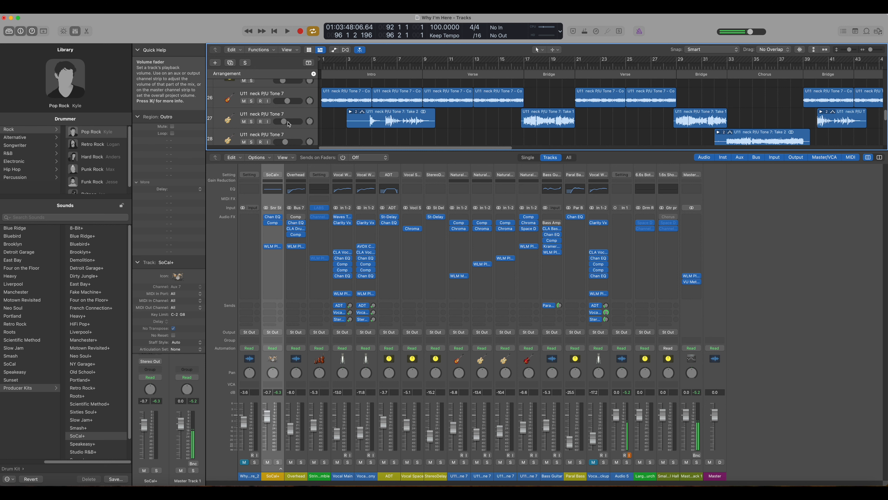
{"action": "scroll", "coordinate": [288, 119], "scroll_direction": "up", "scroll_amount": 6}
{"action": "scroll", "coordinate": [287, 119], "scroll_direction": "down", "scroll_amount": 5}
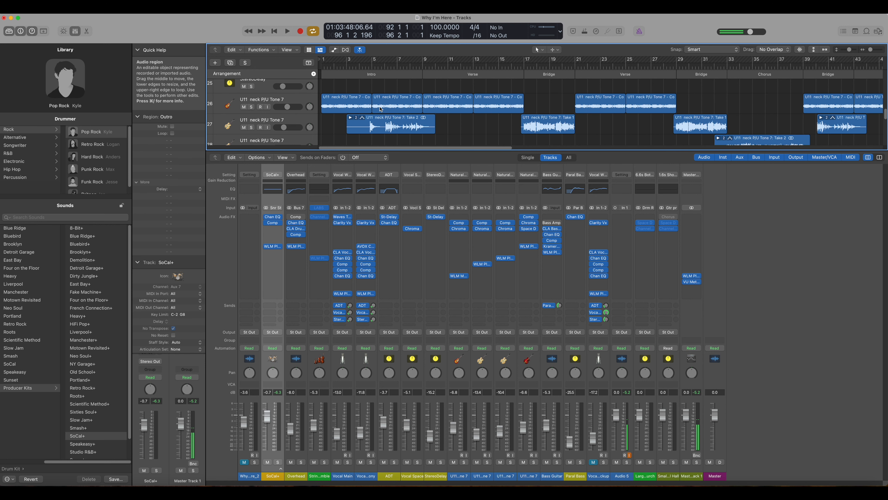